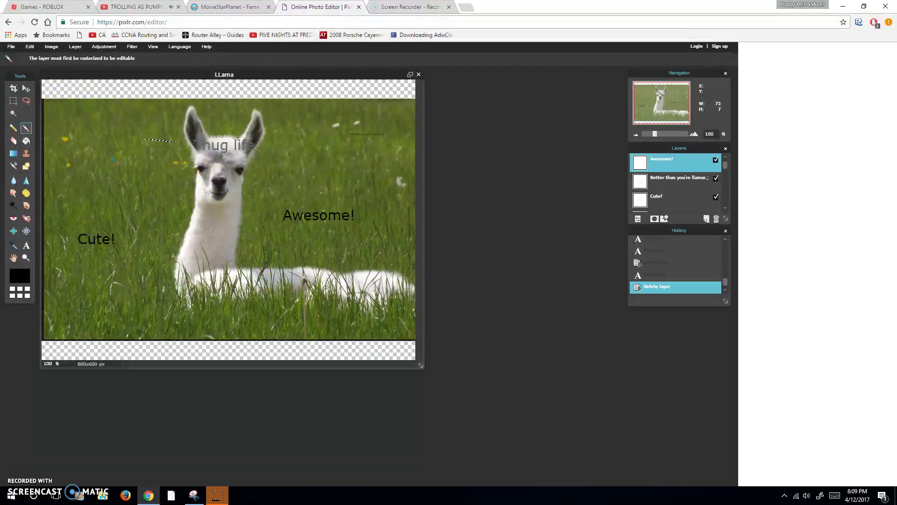
Step: Reload the editor page and create a new transparent 800 x 600 image named "Llama EDit"
key(F5)
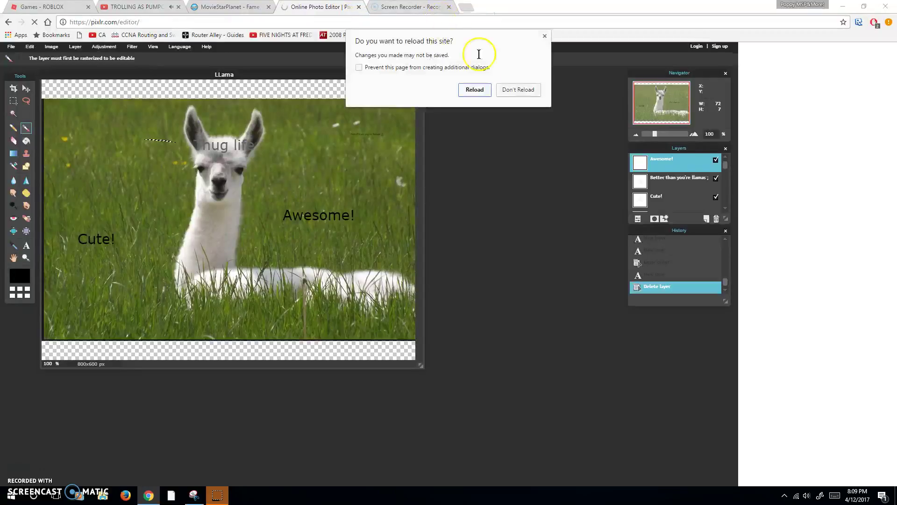
click(462, 91)
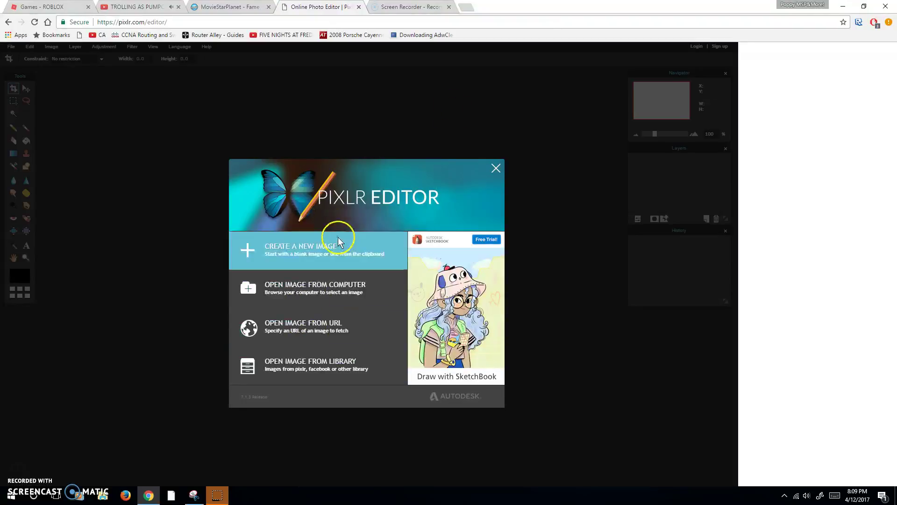
click(338, 242)
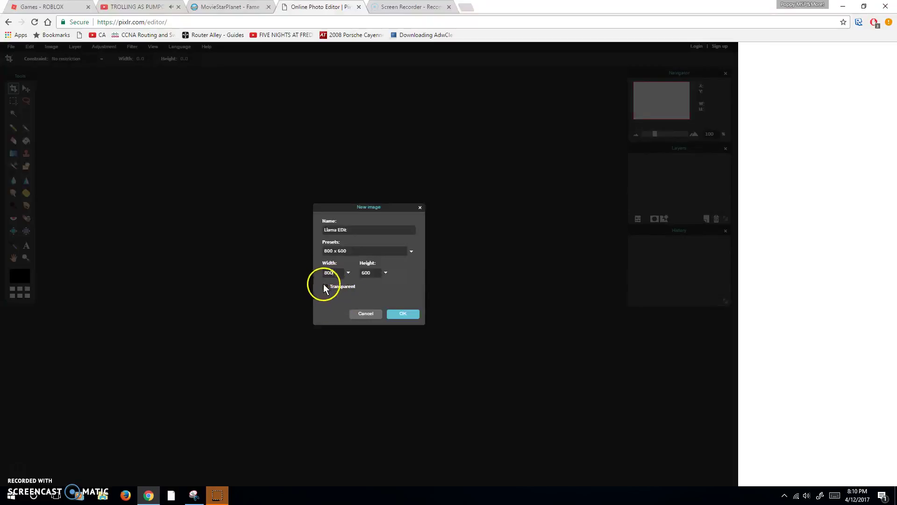
click(408, 311)
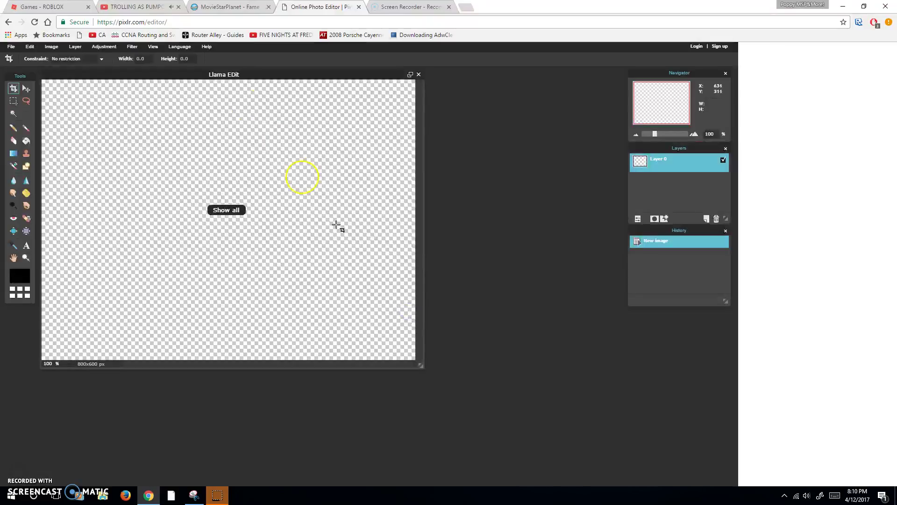
Step: Add the picture Cute.PNG from the Pictures folder as a new layer
click(75, 46)
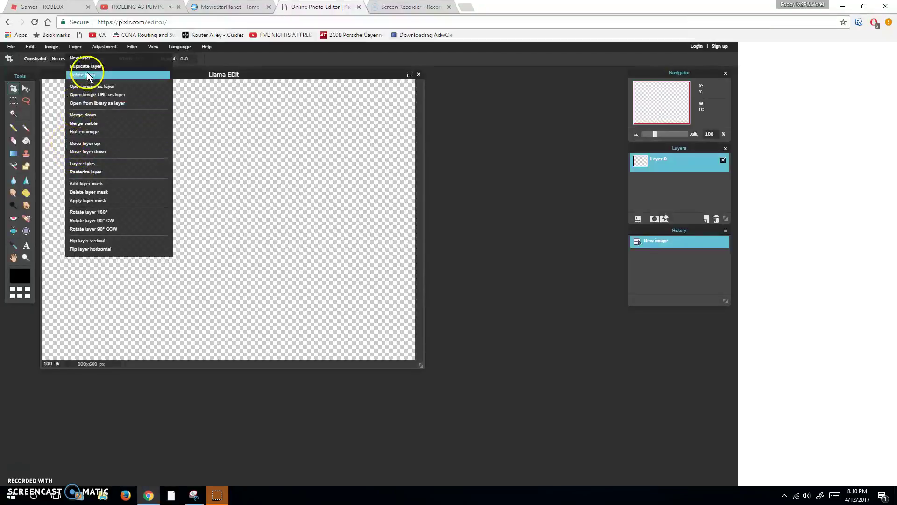
click(103, 87)
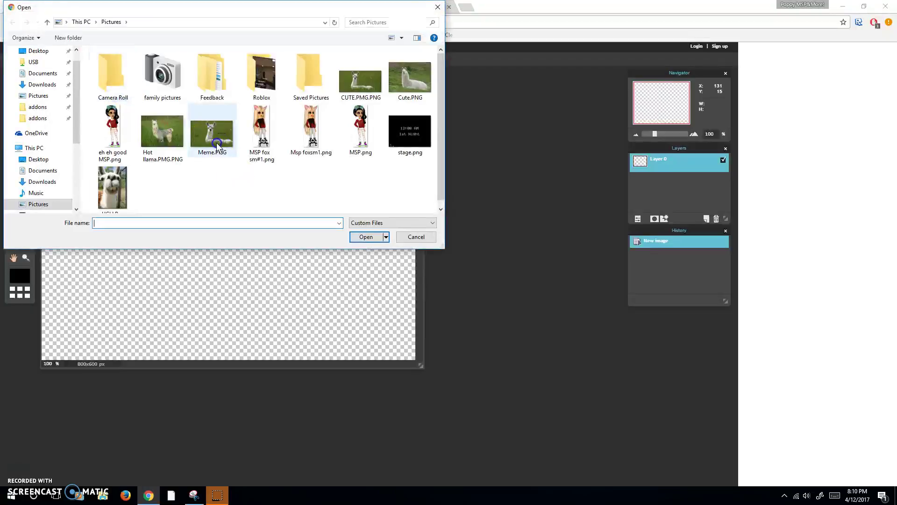
click(402, 83)
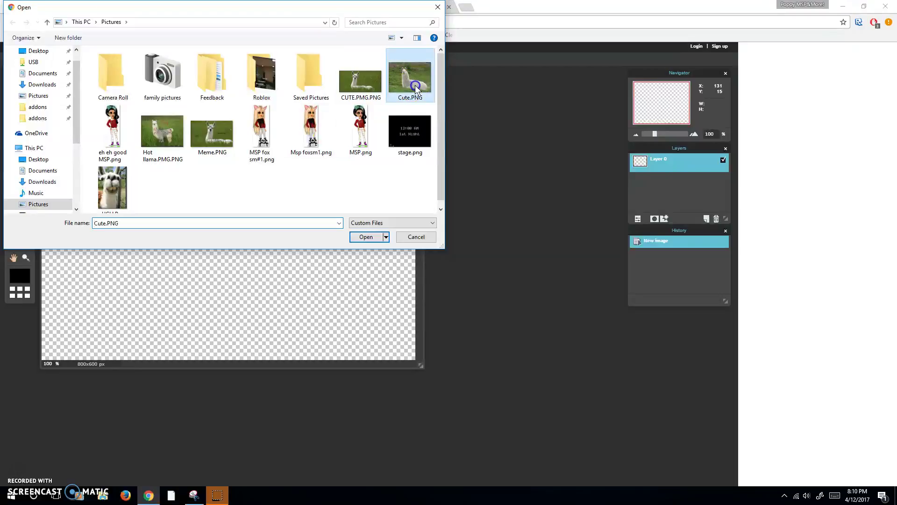
click(369, 237)
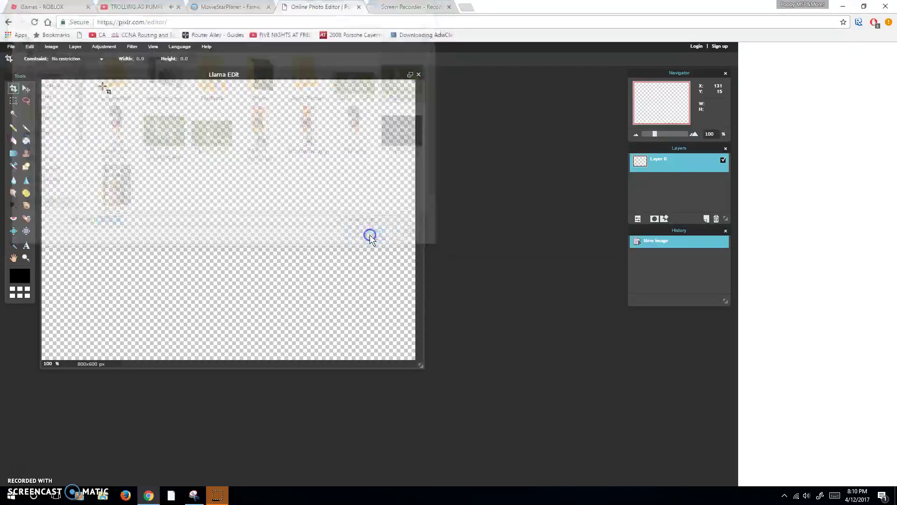
Step: Crop the canvas around the llama photo to about 762 x 544 px and apply the crop
drag(57, 83, 414, 336)
drag(228, 273, 203, 285)
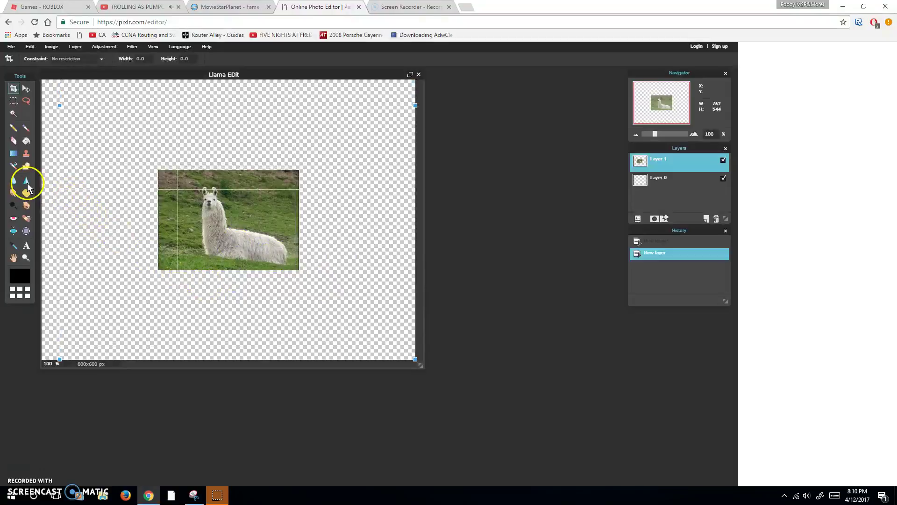
click(19, 161)
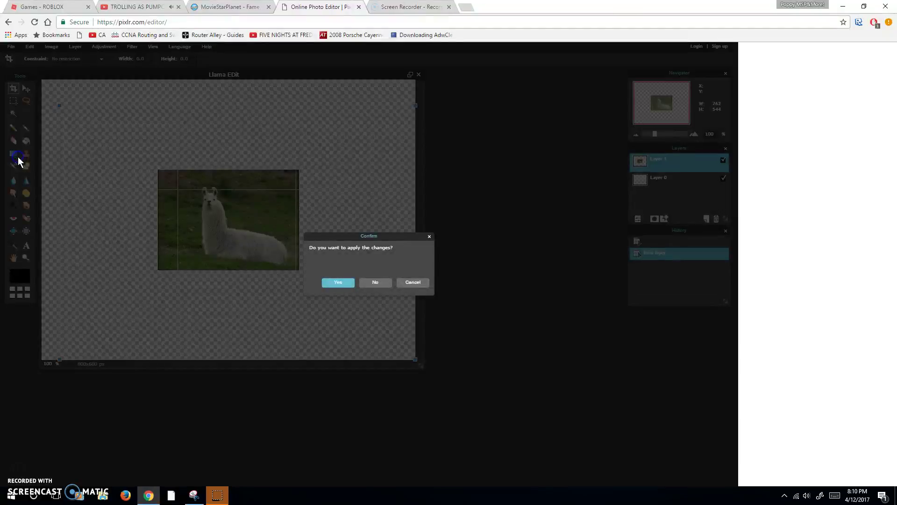
click(340, 281)
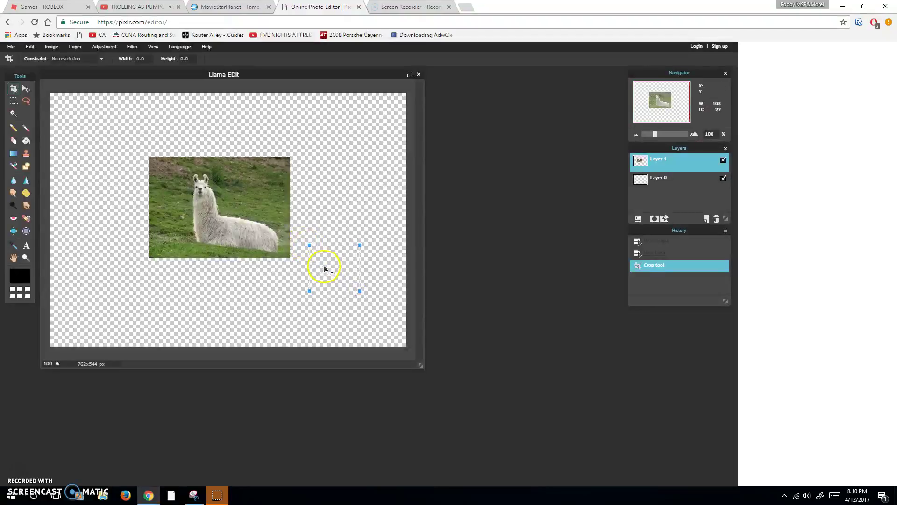
Step: Apply a second crop of about 108 x 99 px to the empty area beside the llama photo
click(12, 155)
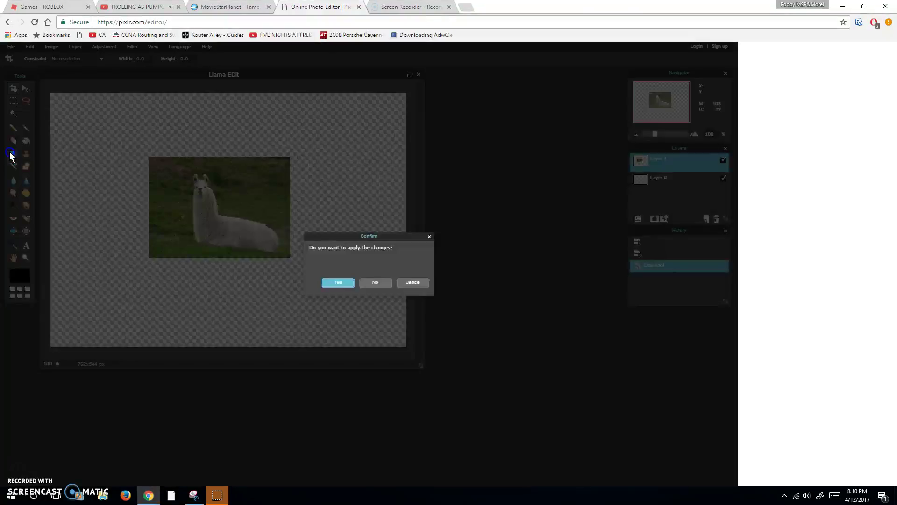
click(348, 282)
click(176, 248)
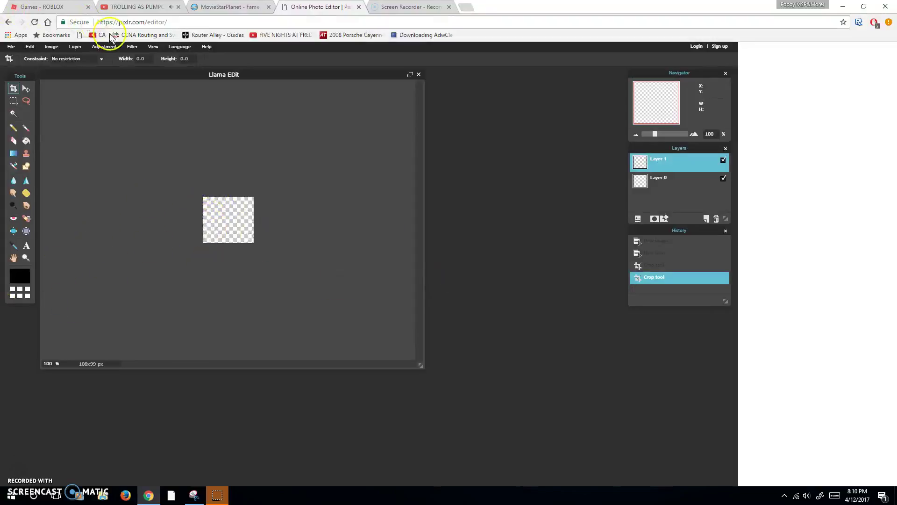
Step: Add the picture UGH.Png from the Pictures folder as a new layer in the cropped image
click(74, 46)
mouse_move(75, 47)
click(106, 88)
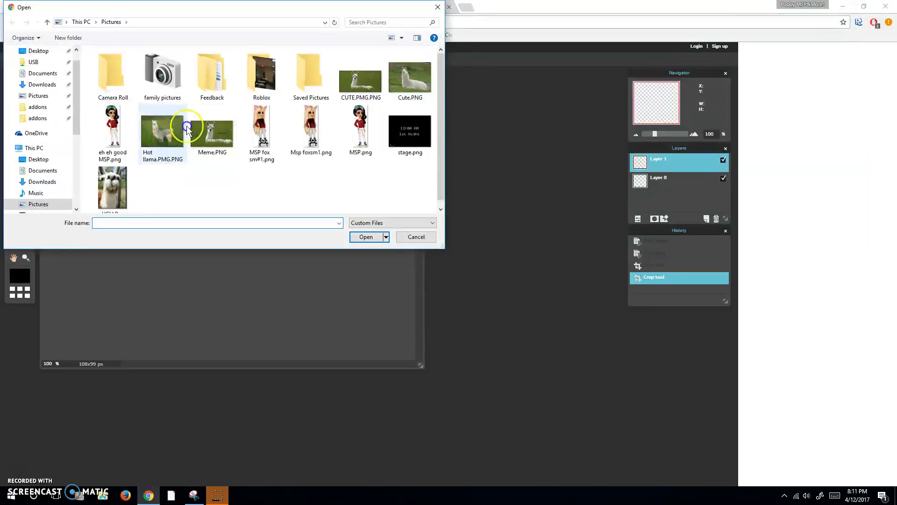
click(124, 194)
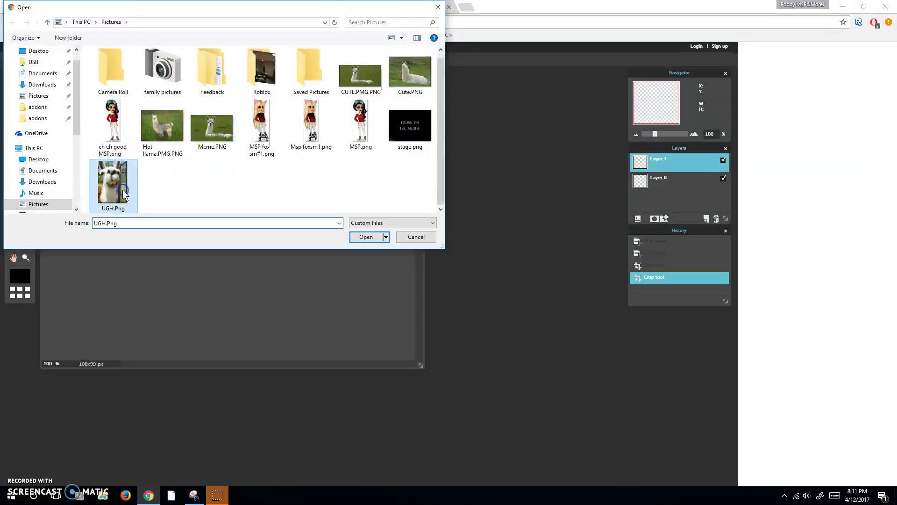
click(367, 237)
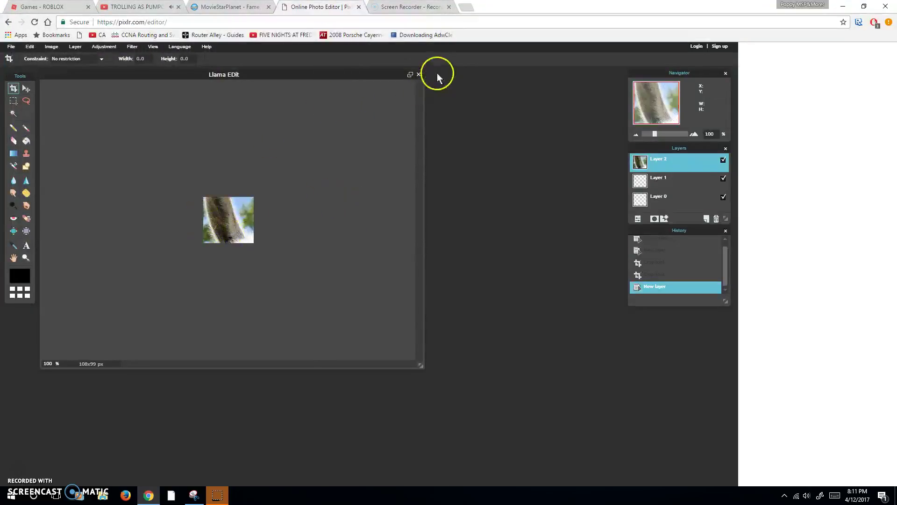
Step: Close the image, saving it to the Pictures folder as Llama EDit.jpg in JPEG format at quality 80
click(419, 74)
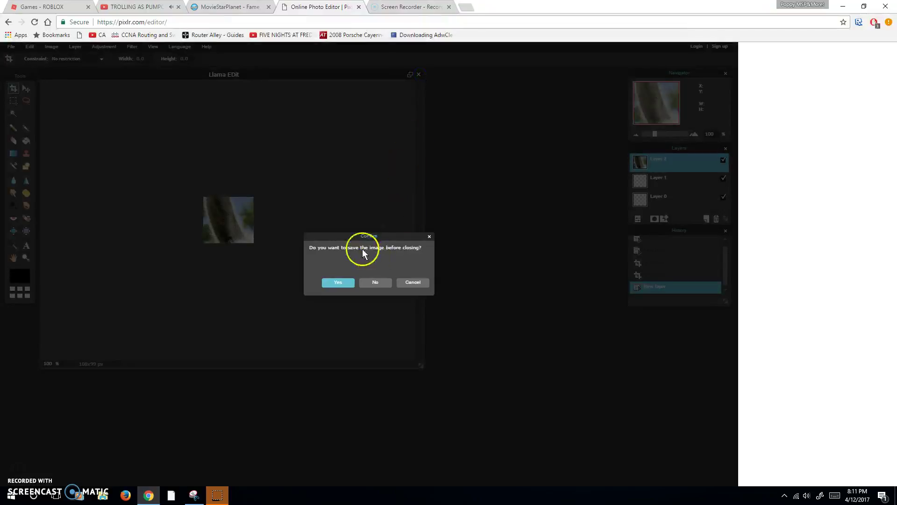
click(338, 282)
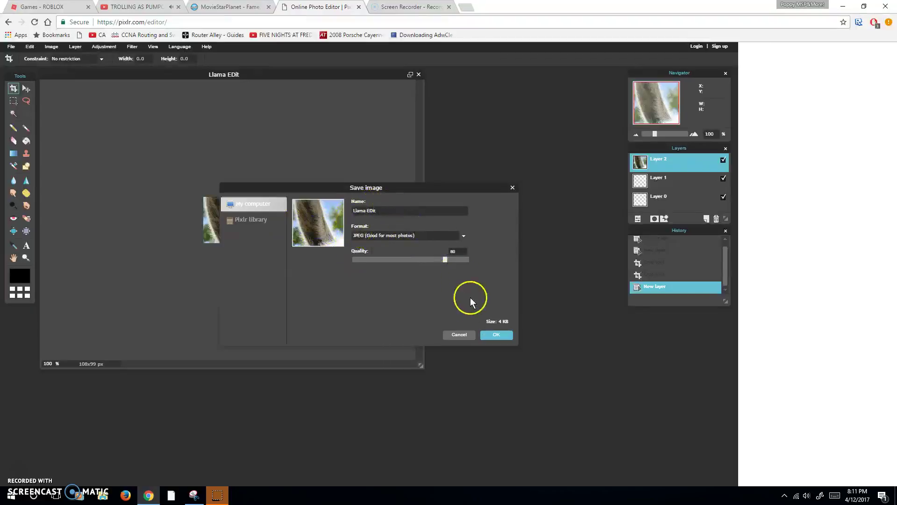
click(490, 337)
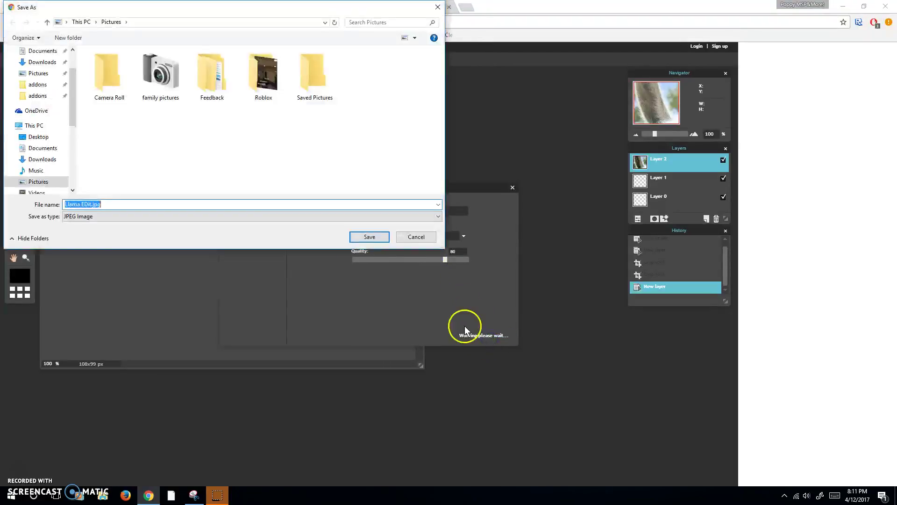
click(369, 236)
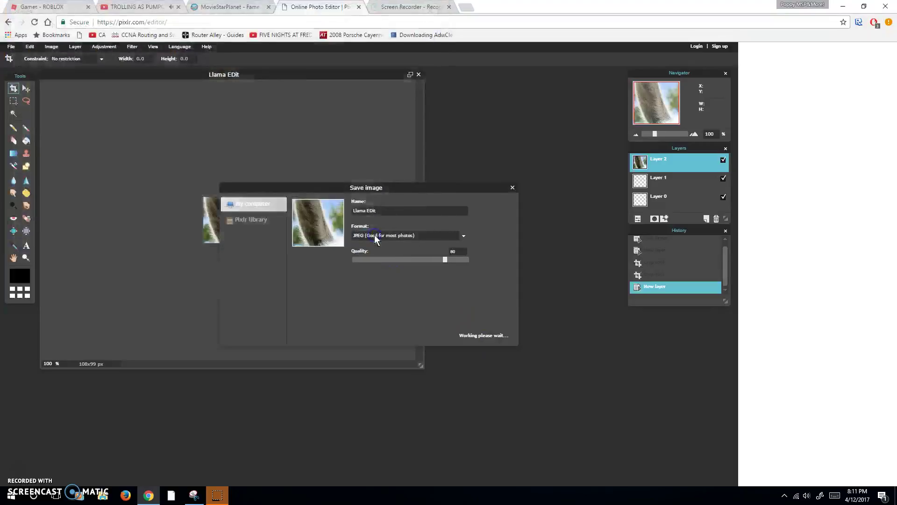
Step: Create a new transparent 800 x 600 image and add UGH.Png from the Pictures folder as a layer
click(383, 238)
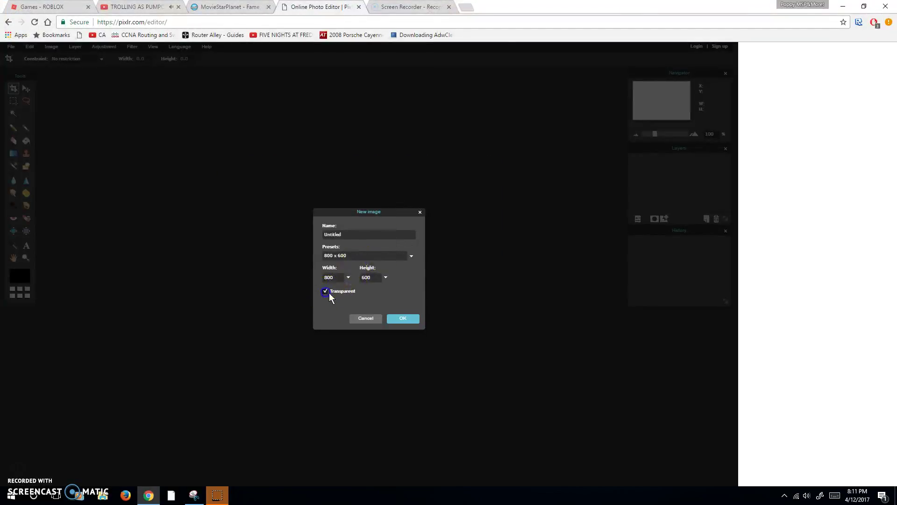
click(396, 322)
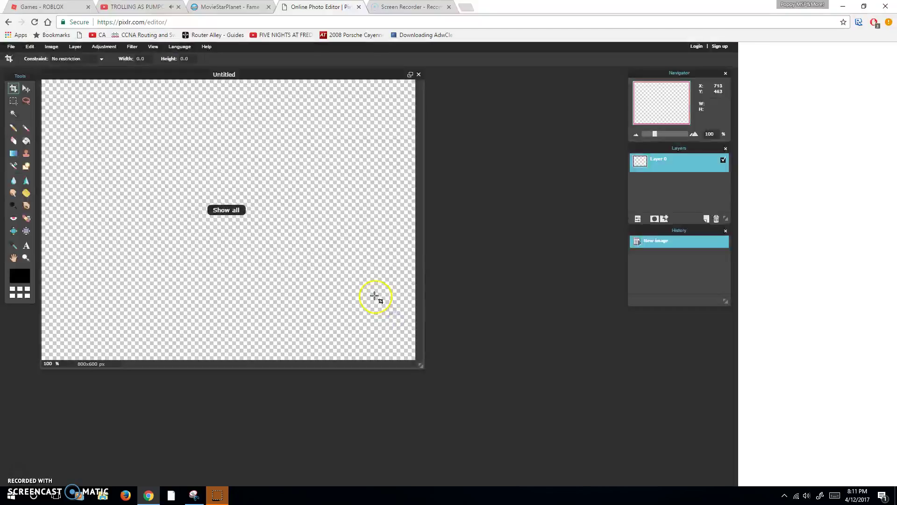
click(79, 47)
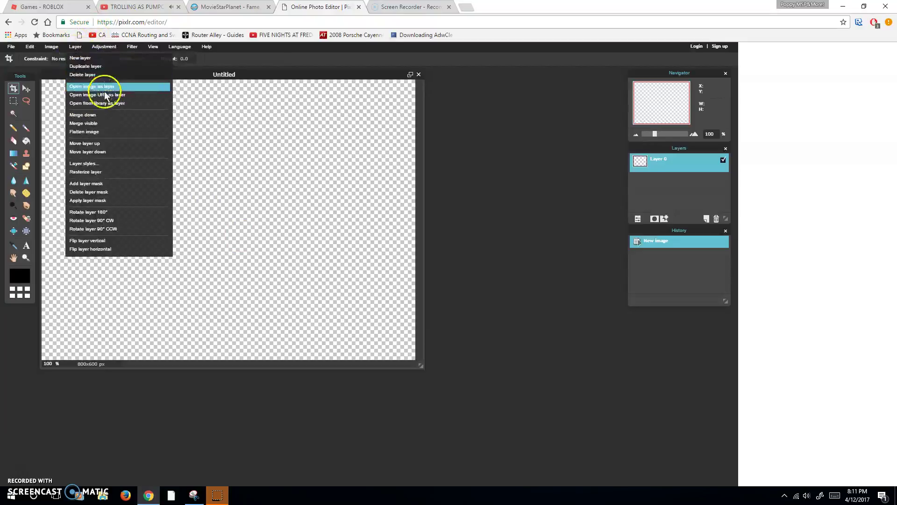
click(87, 89)
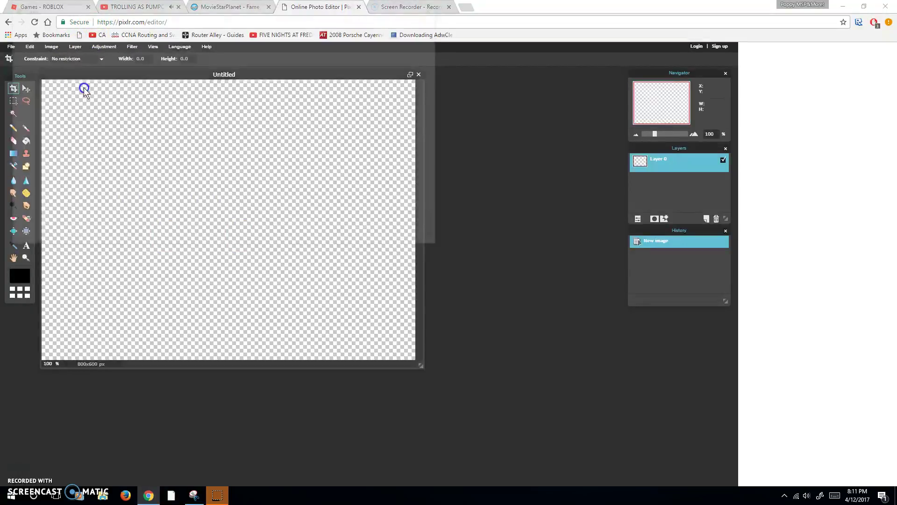
click(167, 195)
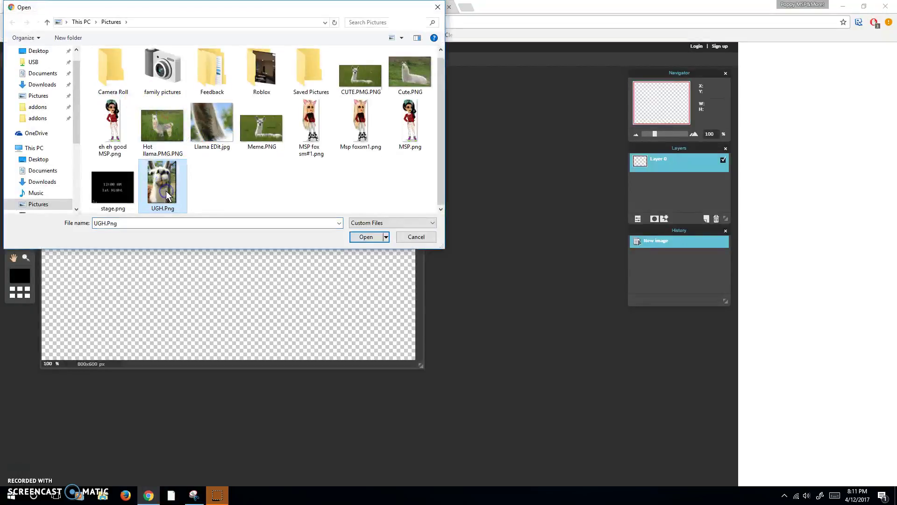
click(362, 237)
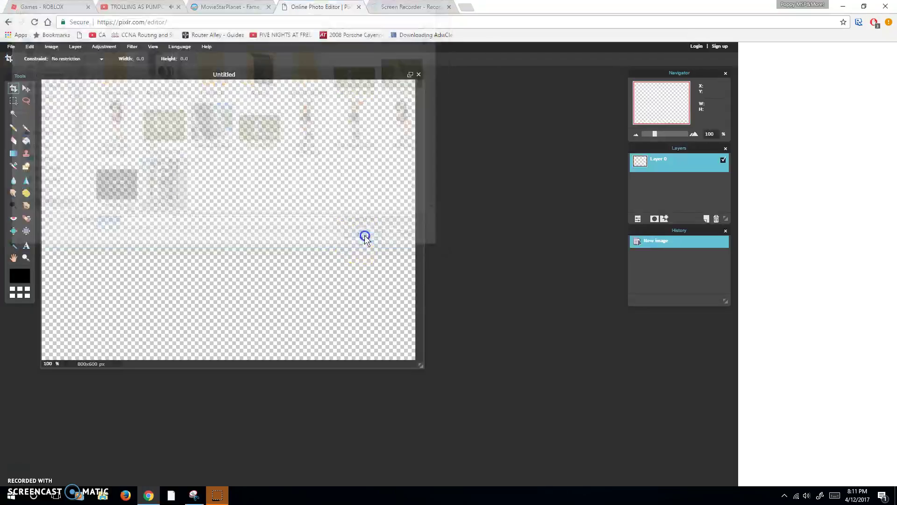
Step: Blur the area around the llama's nose with the Blur tool at strength 100
click(14, 181)
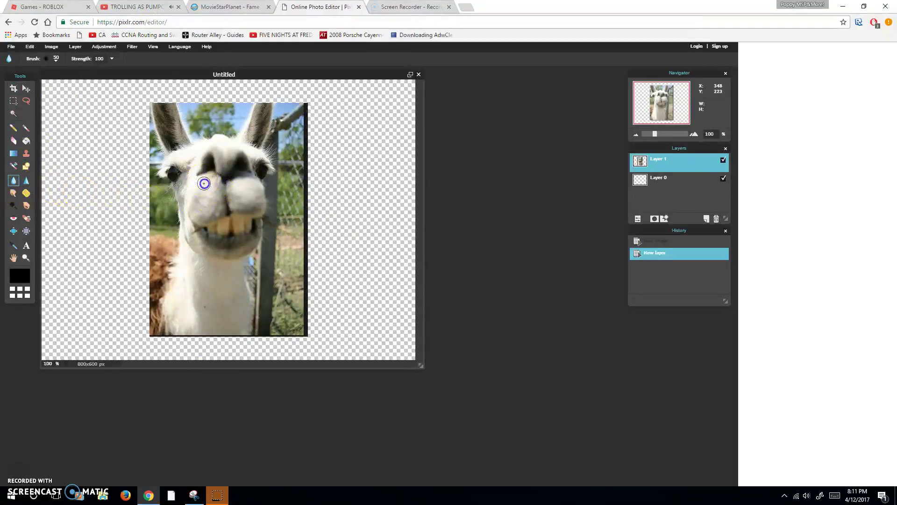
drag(208, 149, 209, 167)
Step: Try the Clone Stamp tool on the empty canvas and on the llama photo
click(27, 154)
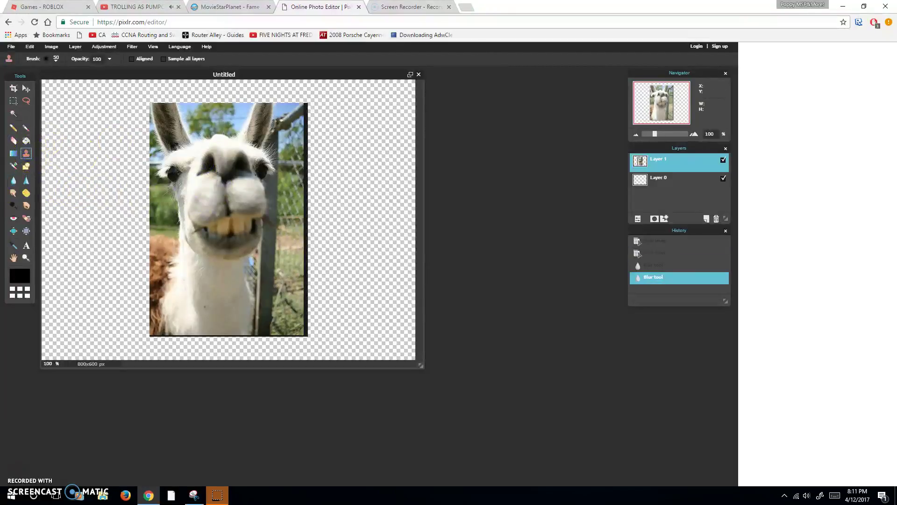
click(82, 156)
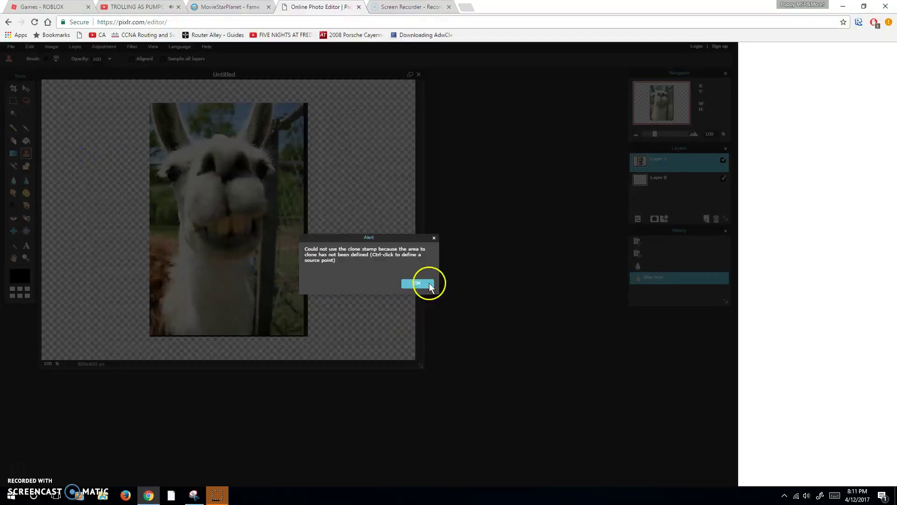
click(417, 284)
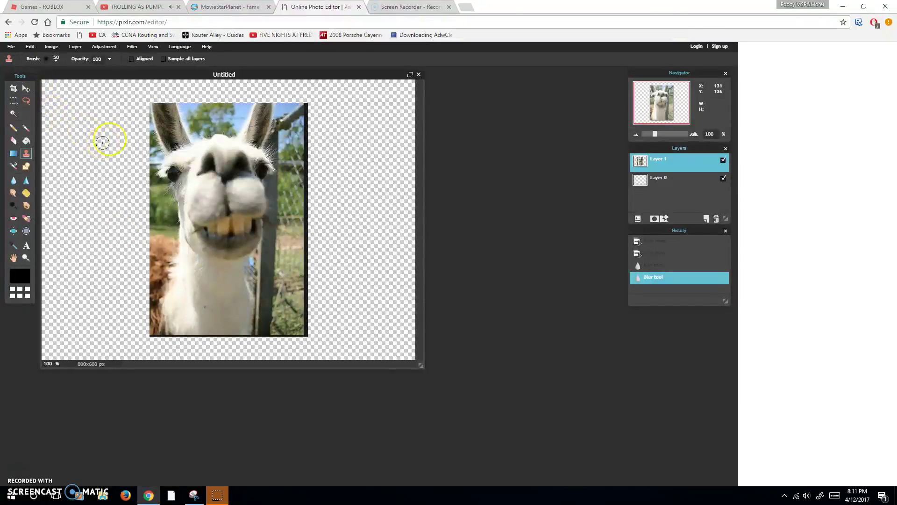
click(178, 125)
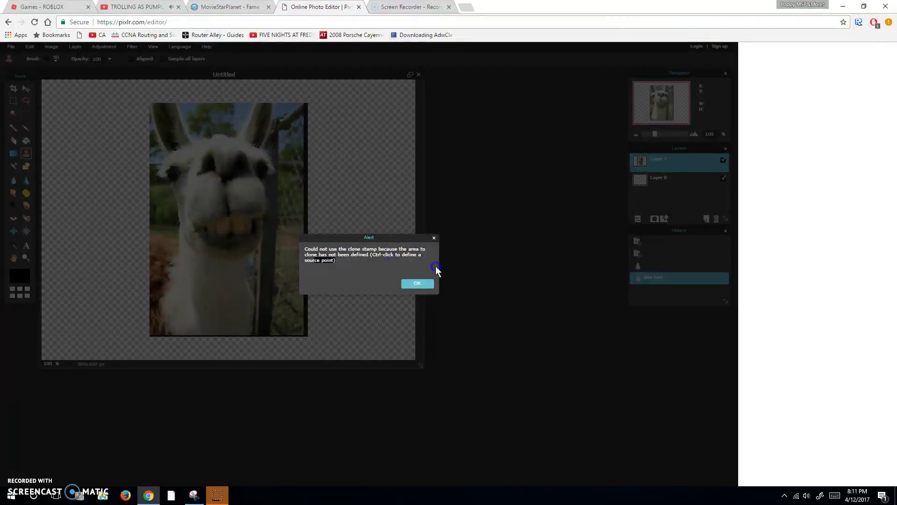
click(418, 284)
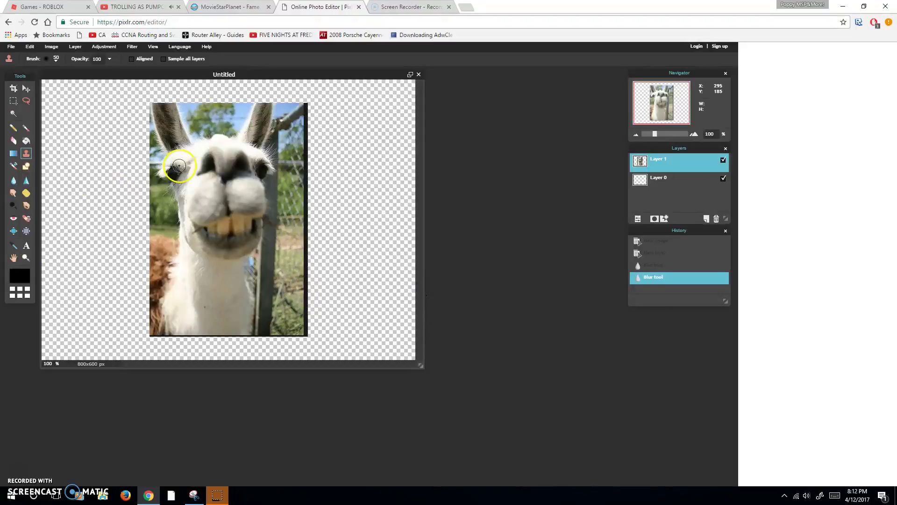
Step: Move the llama photo layer into the upper-left corner of the canvas
click(27, 88)
drag(99, 134, 33, 111)
drag(187, 171, 141, 166)
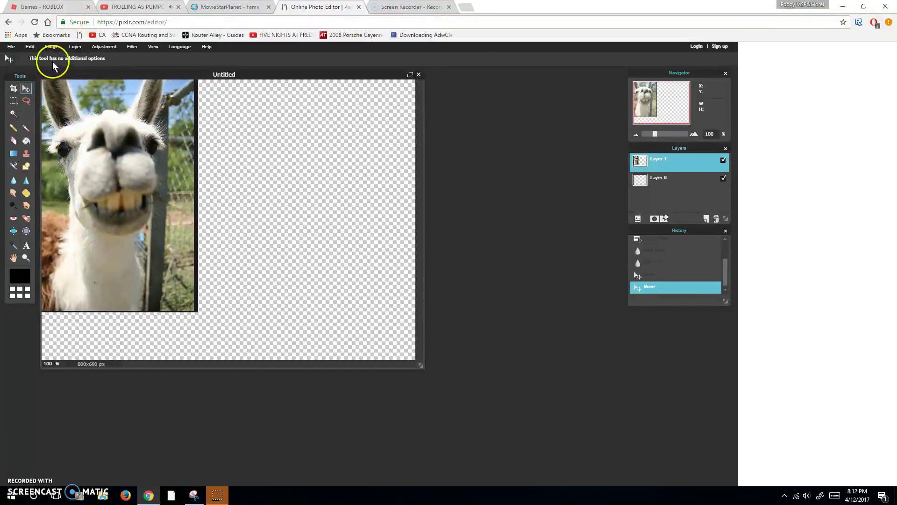
Step: Add CUTE.PMG.PNG from the Pictures folder as a layer and move it beside the first llama photo
click(75, 46)
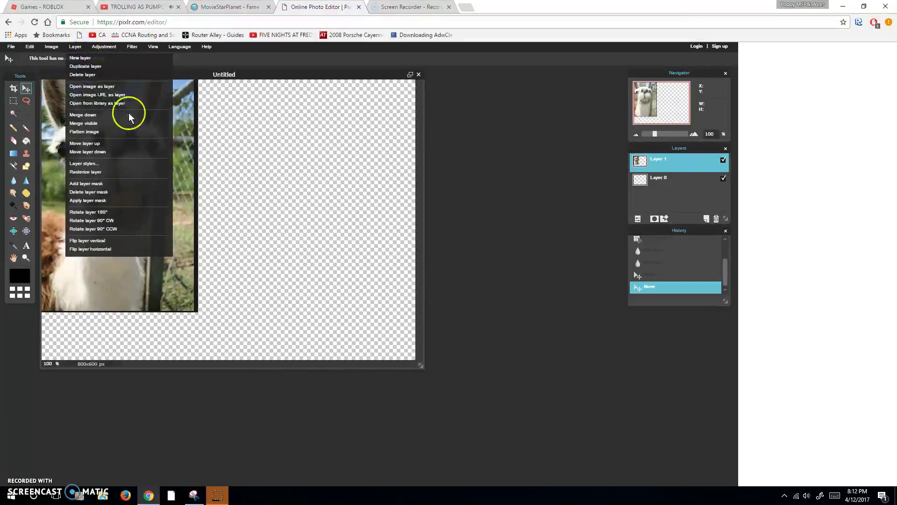
click(117, 87)
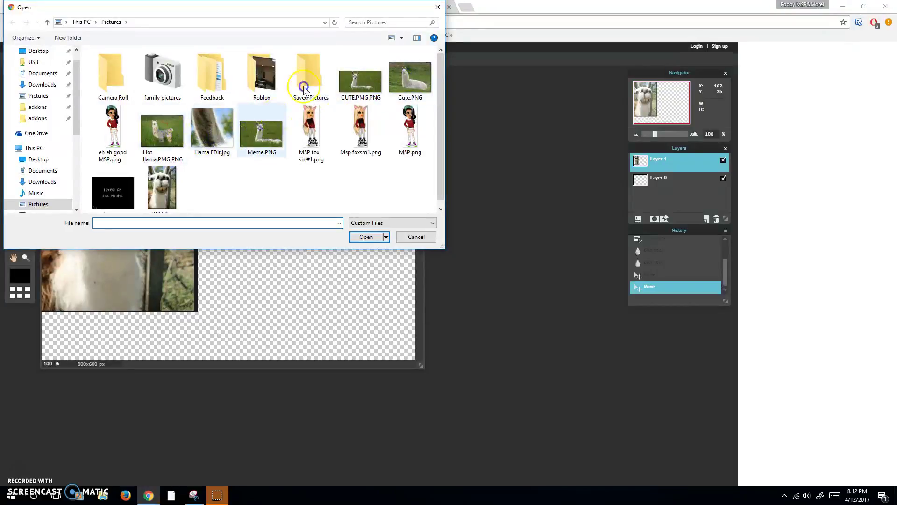
click(366, 89)
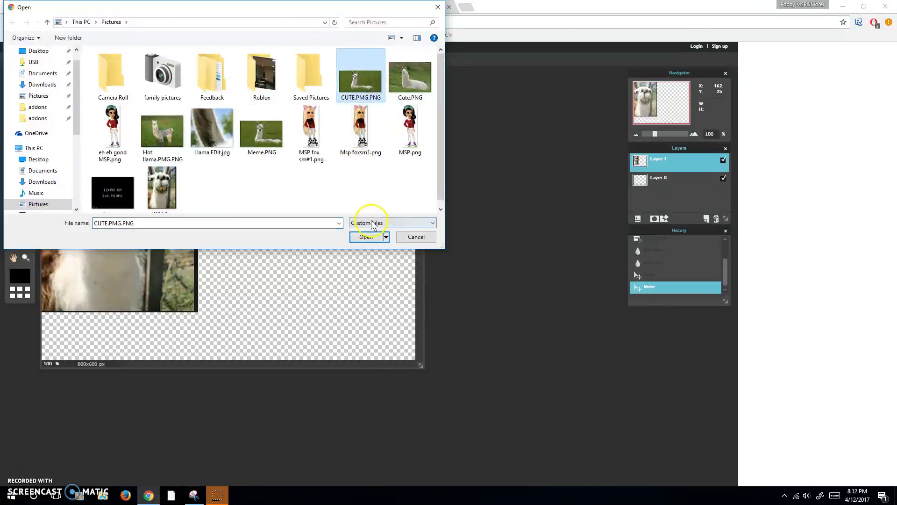
click(374, 238)
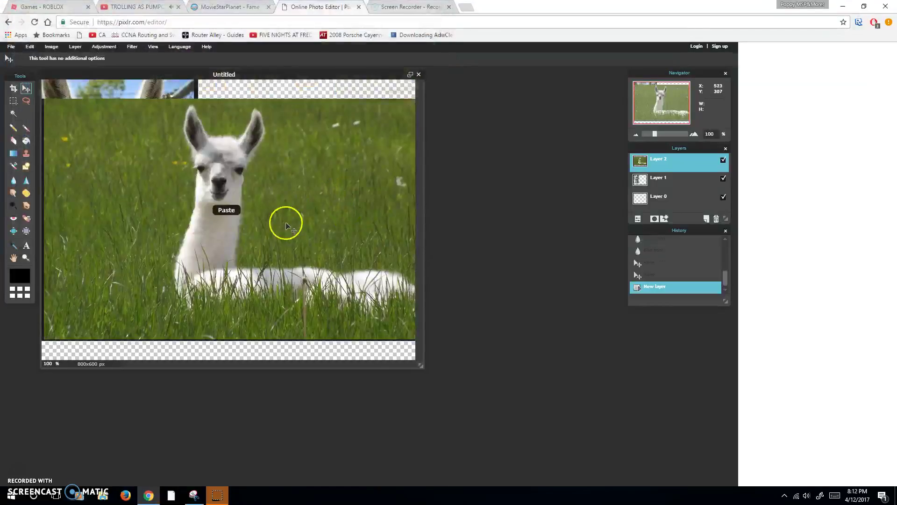
drag(260, 206, 413, 166)
mouse_move(252, 286)
mouse_down()
mouse_move(293, 271)
mouse_move(282, 284)
mouse_move(252, 289)
mouse_up()
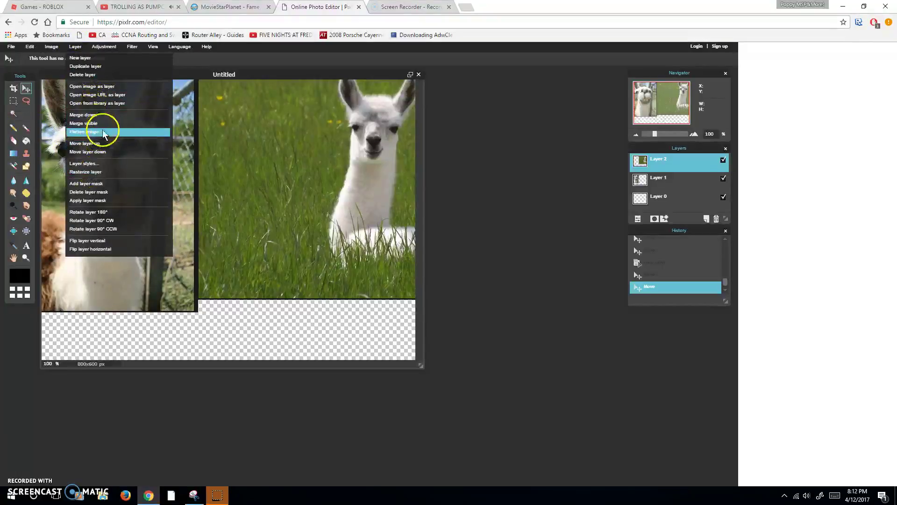
Step: Send the grass llama layer below the first llama photo's layer and reposition it beside that photo with a narrow gap
click(110, 152)
drag(253, 196, 225, 260)
drag(94, 173, 68, 158)
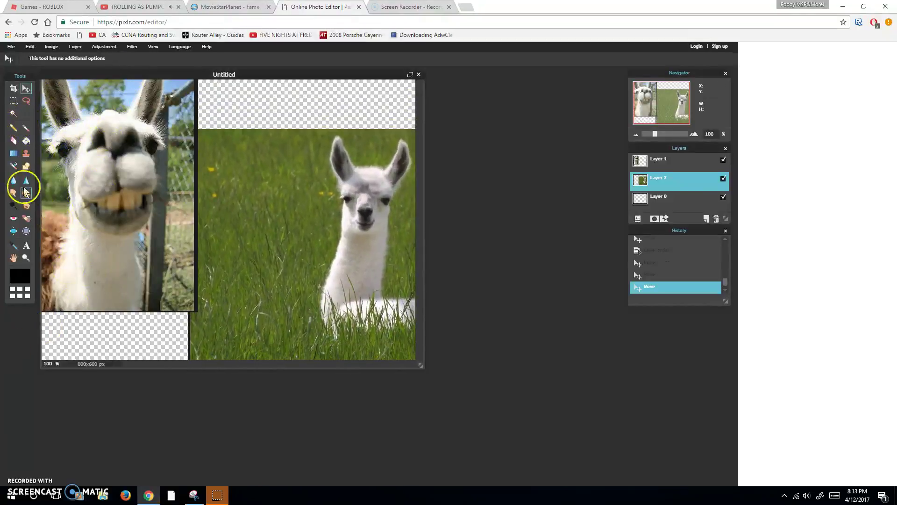
click(25, 89)
drag(56, 156, 24, 112)
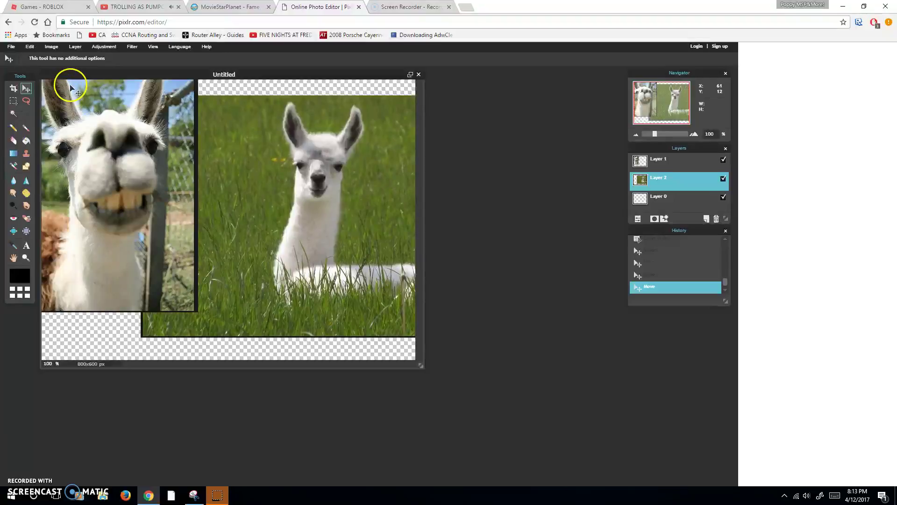
drag(319, 194, 391, 193)
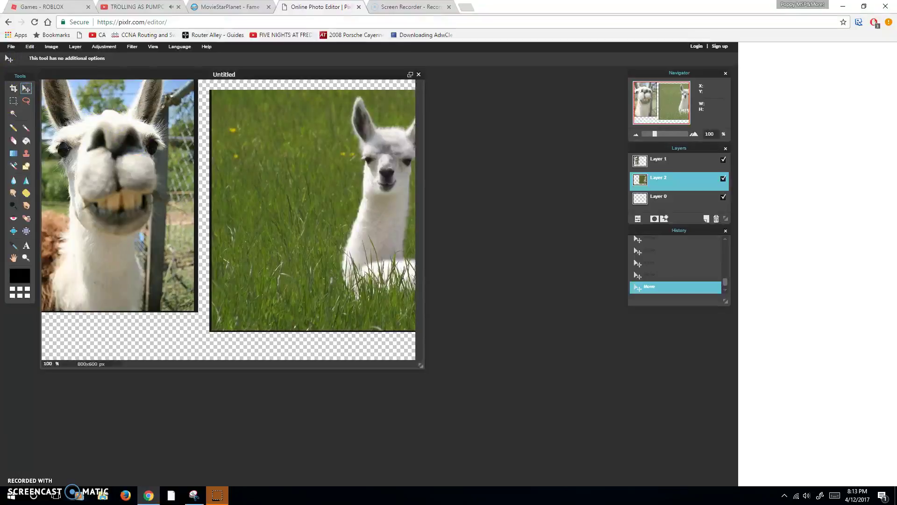
Step: Switch to Snipping Tool and capture a rectangular snip of the canvas area containing both llama photos
click(193, 495)
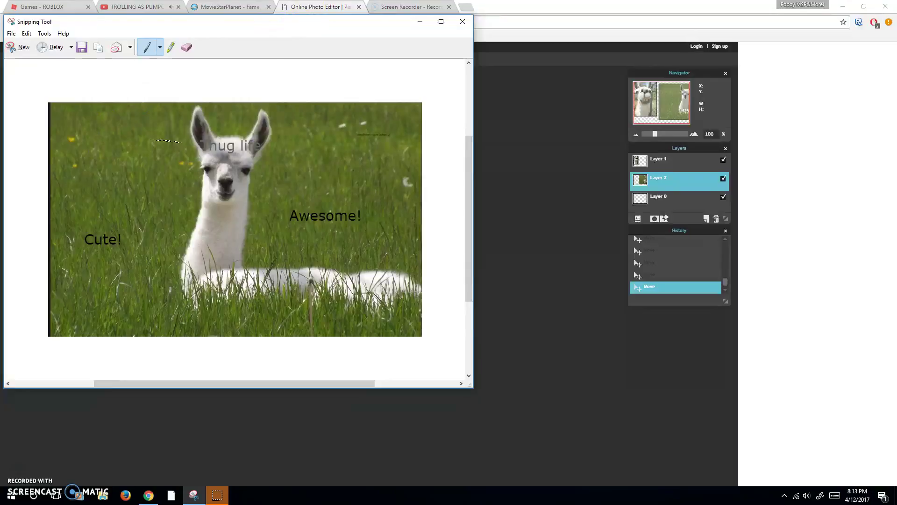
click(13, 46)
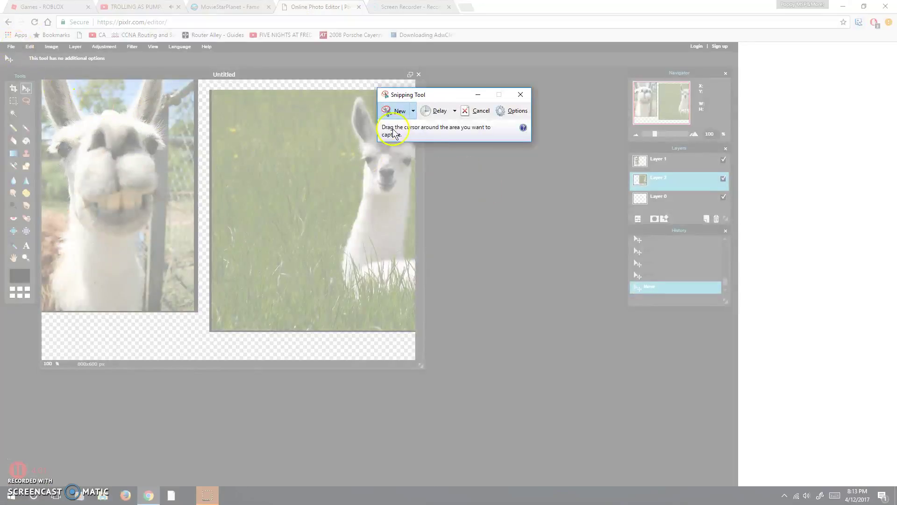
key(Escape)
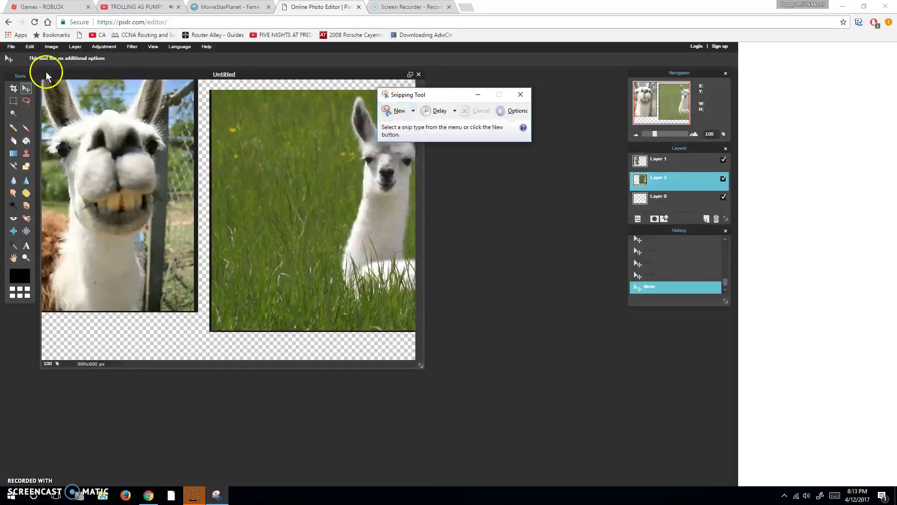
click(400, 111)
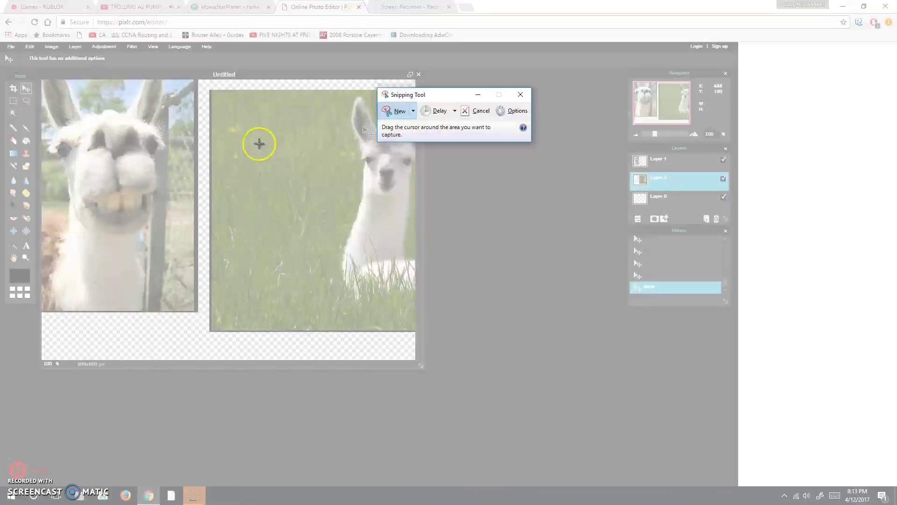
drag(41, 82, 414, 333)
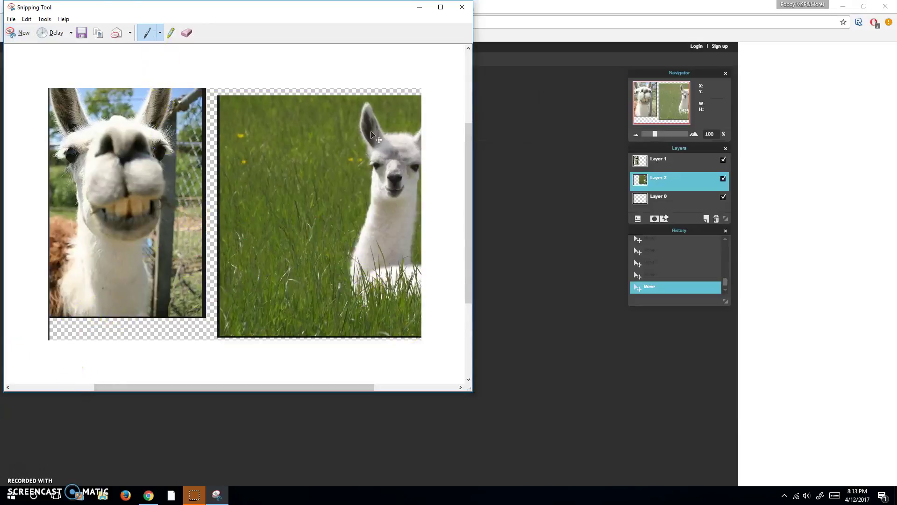
Step: Save the snip as Hawt.PNG in the Pictures folder and minimize Snipping Tool
click(8, 19)
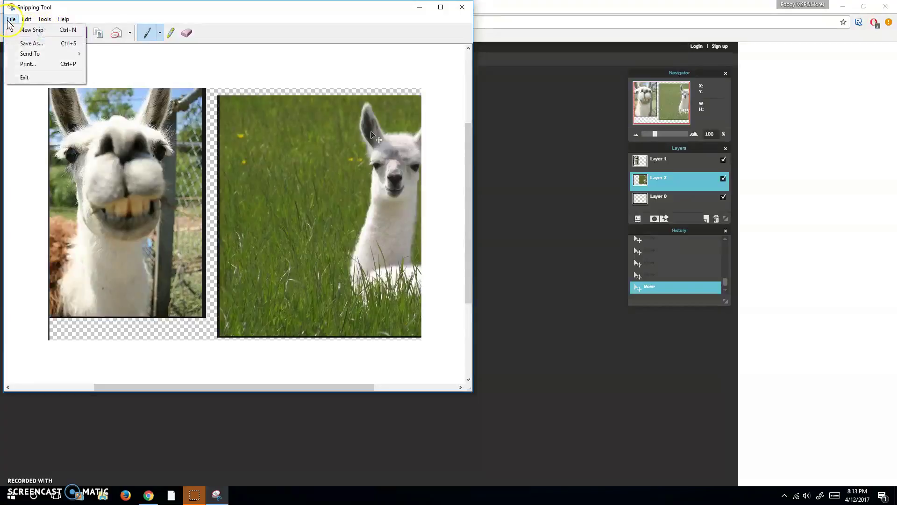
click(46, 44)
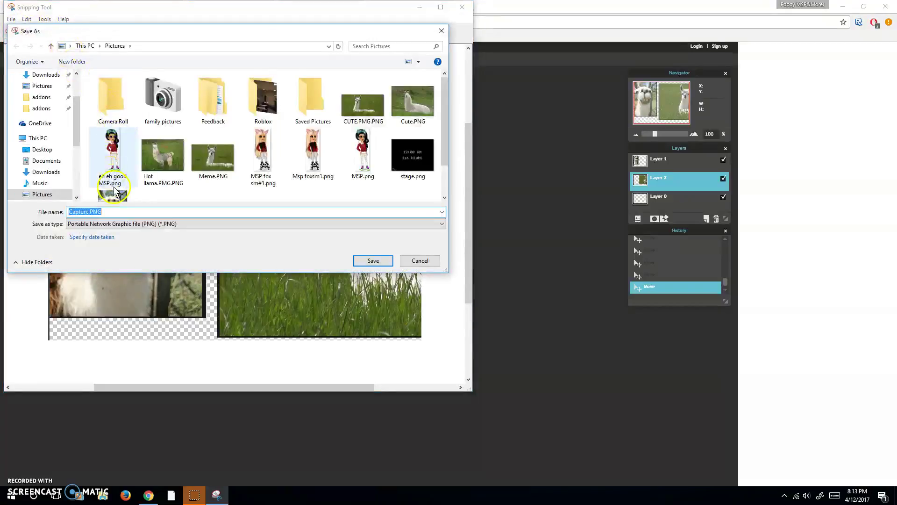
text(Haw)
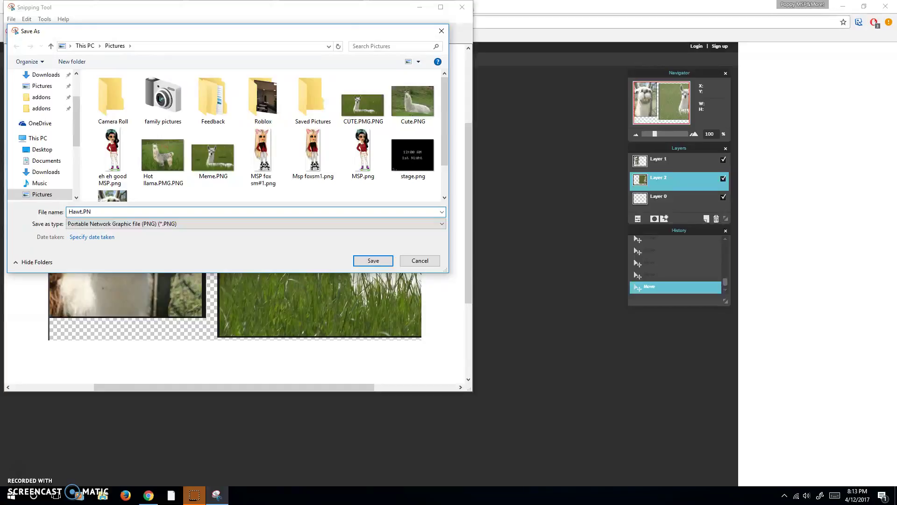
click(379, 262)
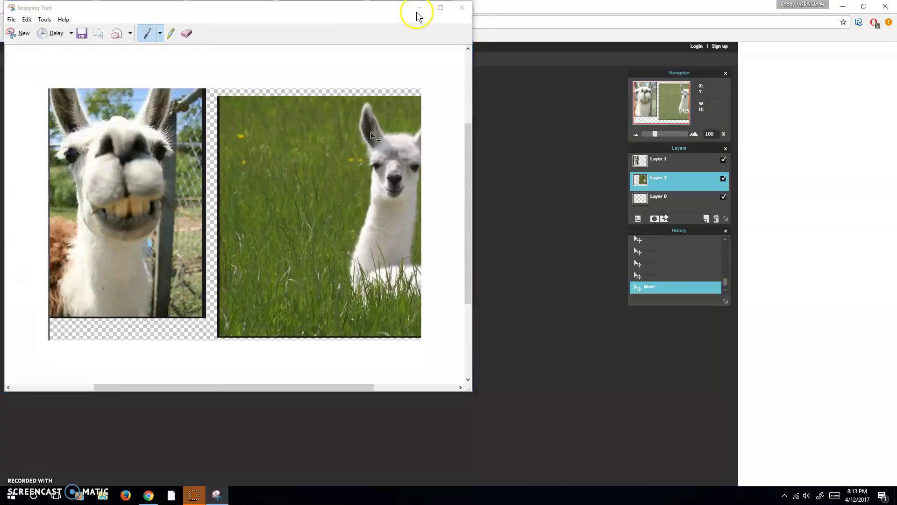
click(420, 6)
Step: Switch to YouTube, find the issa channel among the home page recommendations and play THE ROLL CALL SONG from its uploads
click(136, 6)
click(8, 22)
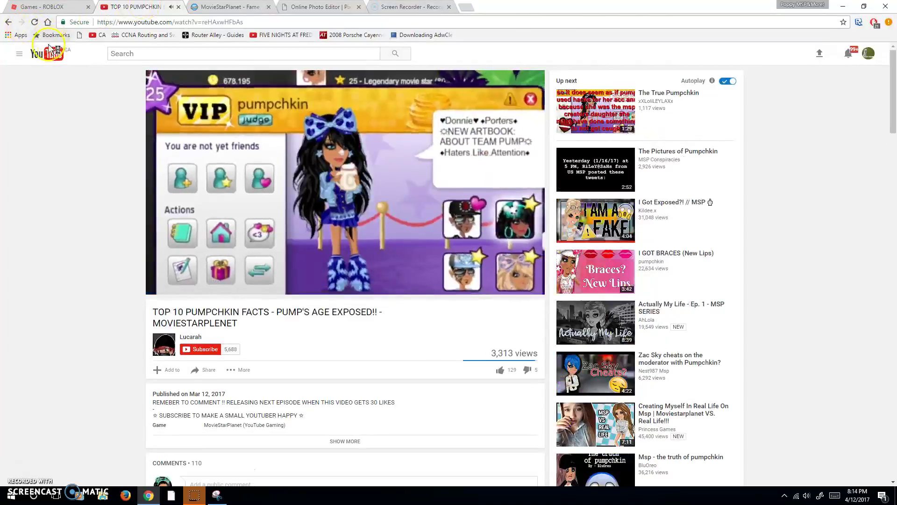
click(46, 60)
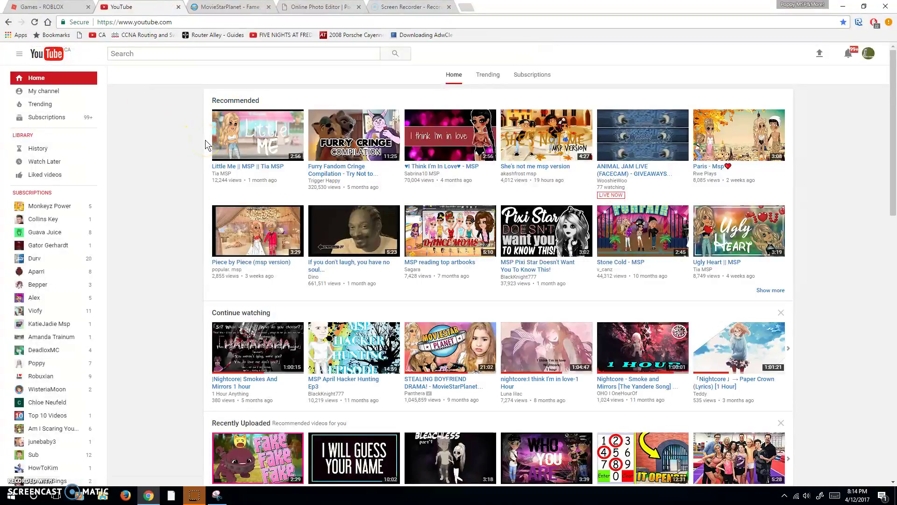
scroll(206, 139, down, 7)
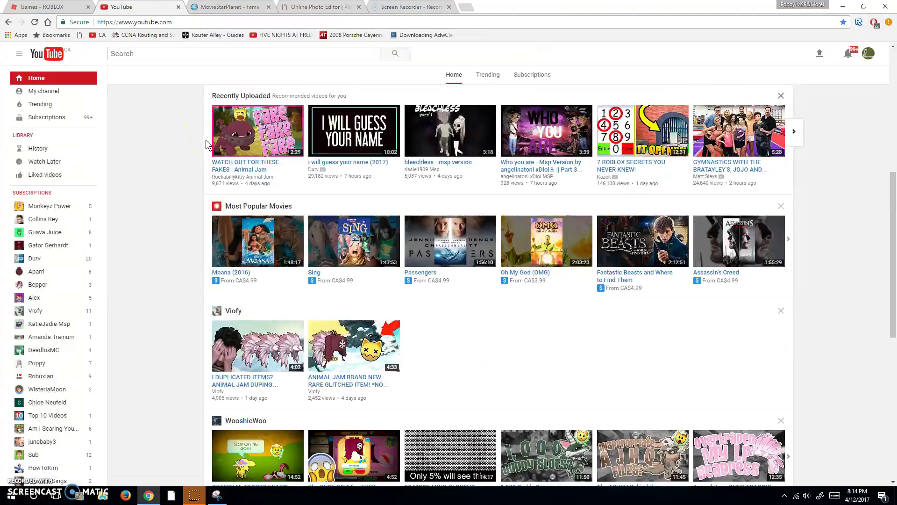
scroll(206, 139, down, 4)
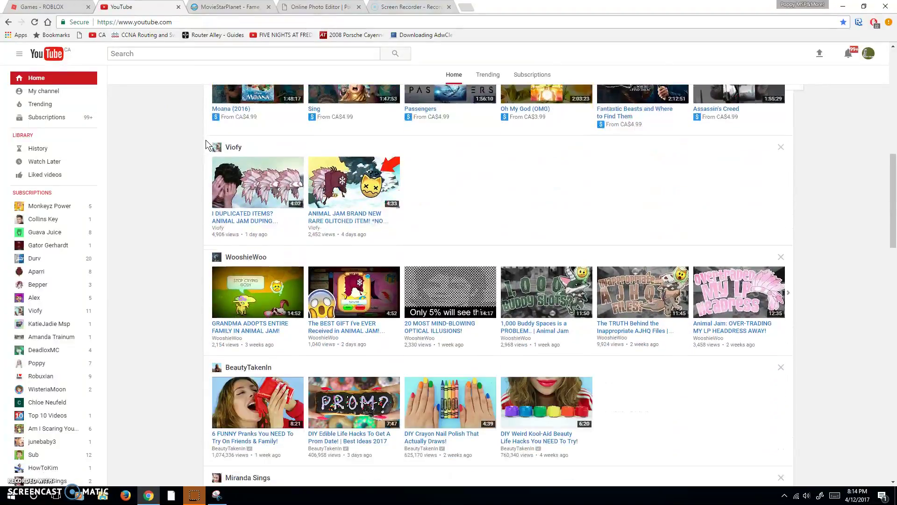
scroll(462, 376, down, 5)
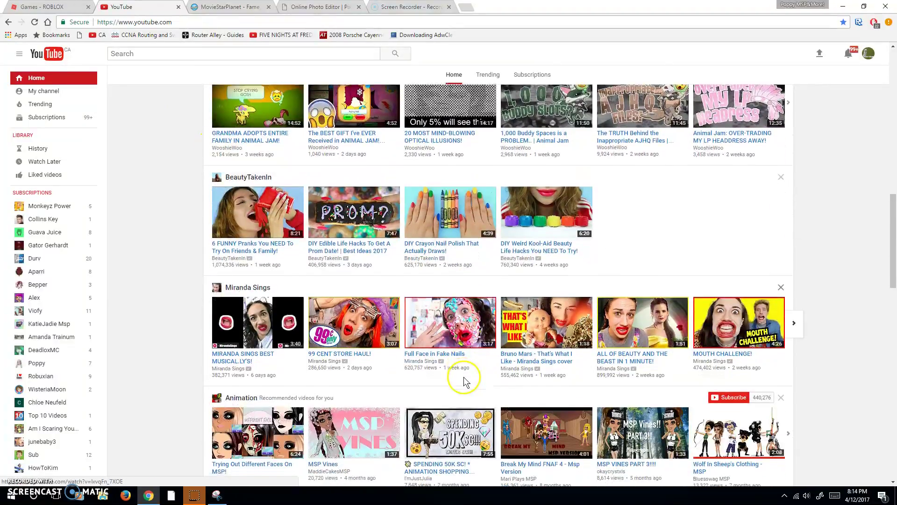
scroll(464, 381, down, 4)
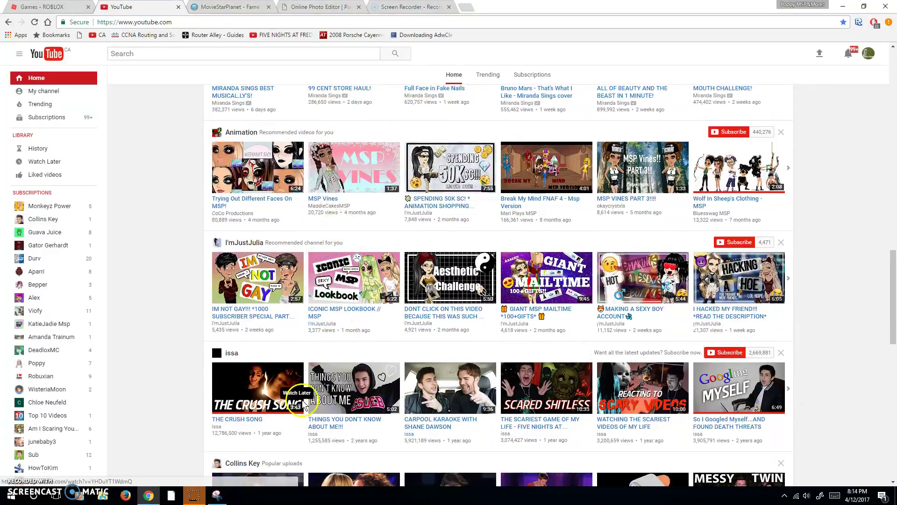
scroll(678, 426, up, 1)
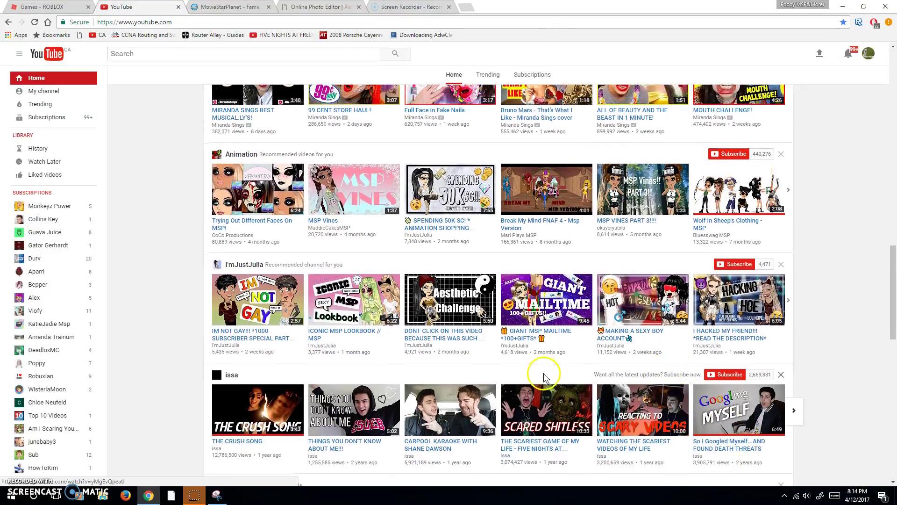
scroll(514, 369, down, 3)
click(215, 247)
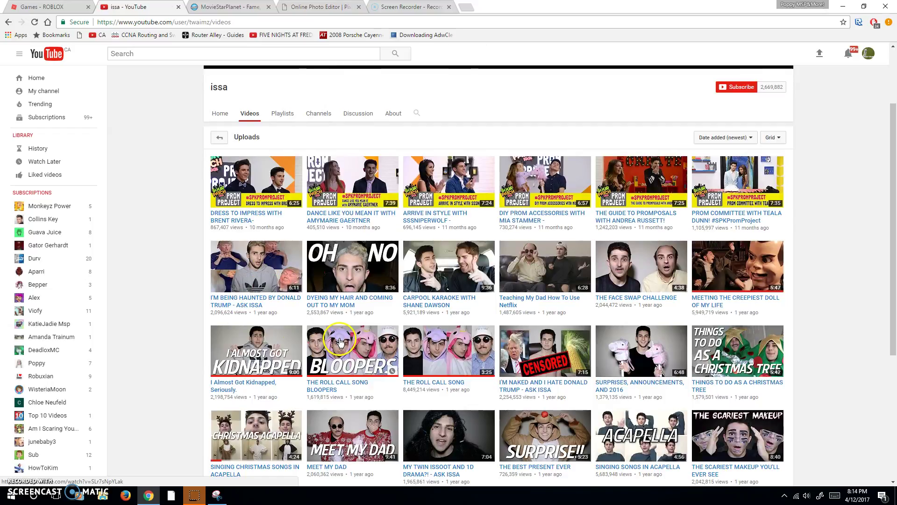
click(444, 367)
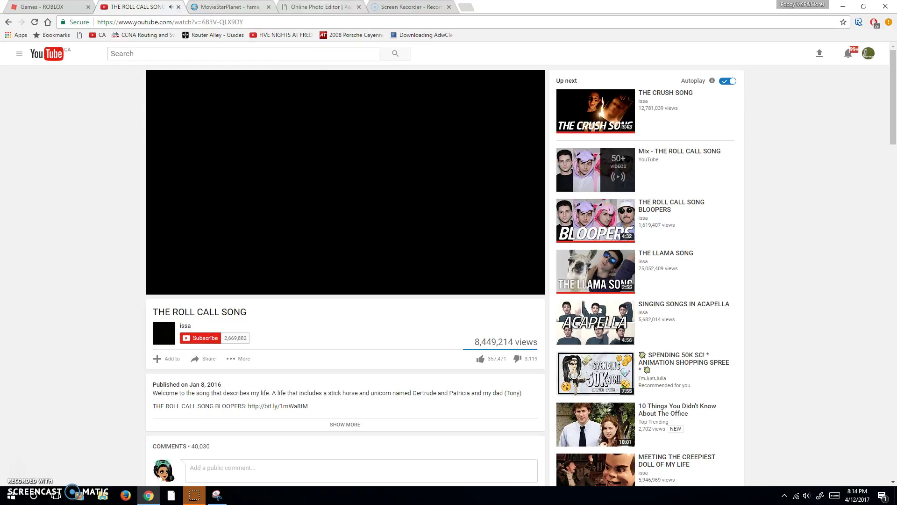
Step: Return to the Pixlr editor and close the llama image, saving it as the JPEG Untitled.jpg in the Pictures folder
key(ctrl+4)
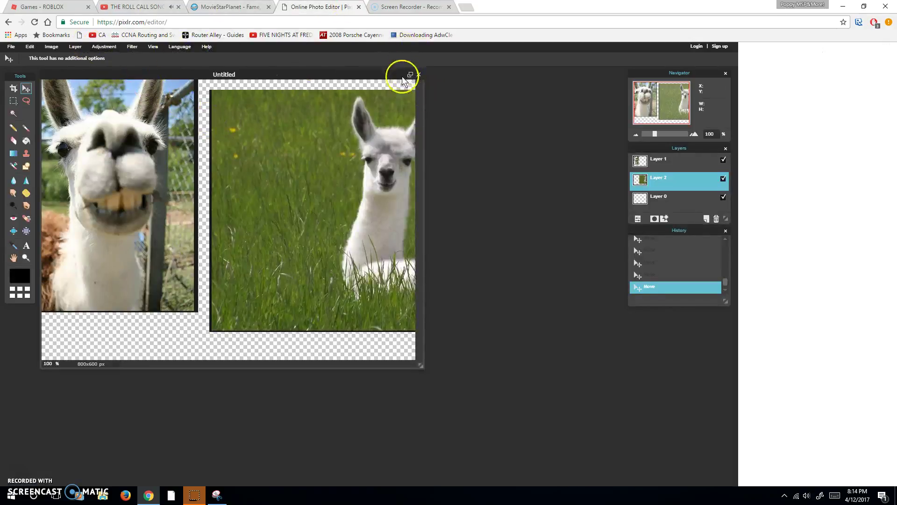
click(419, 75)
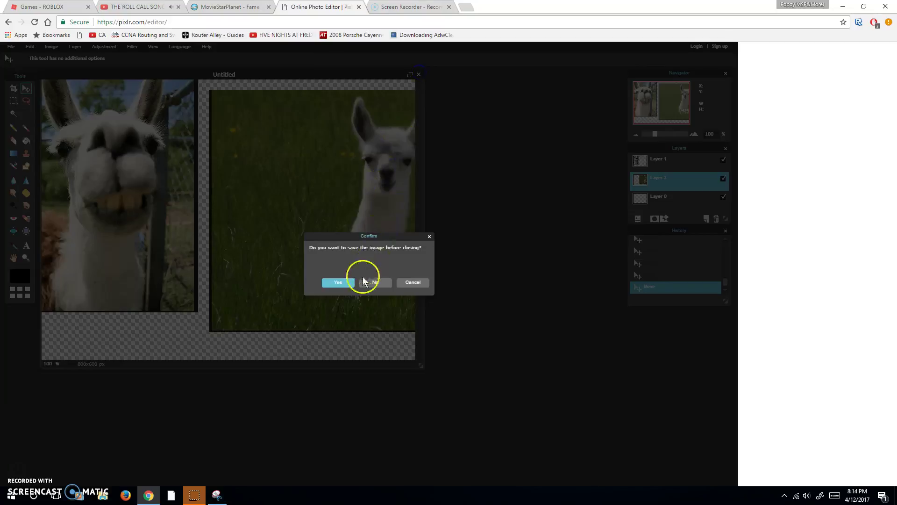
click(330, 285)
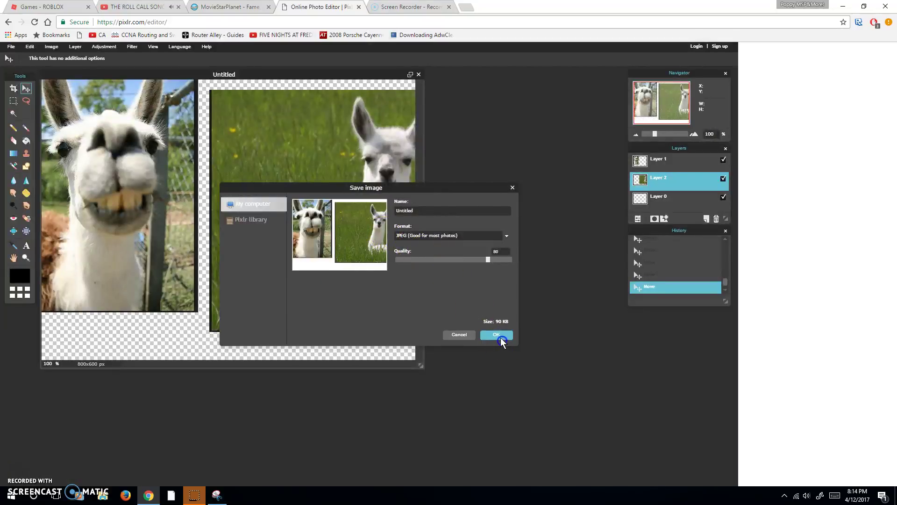
click(511, 335)
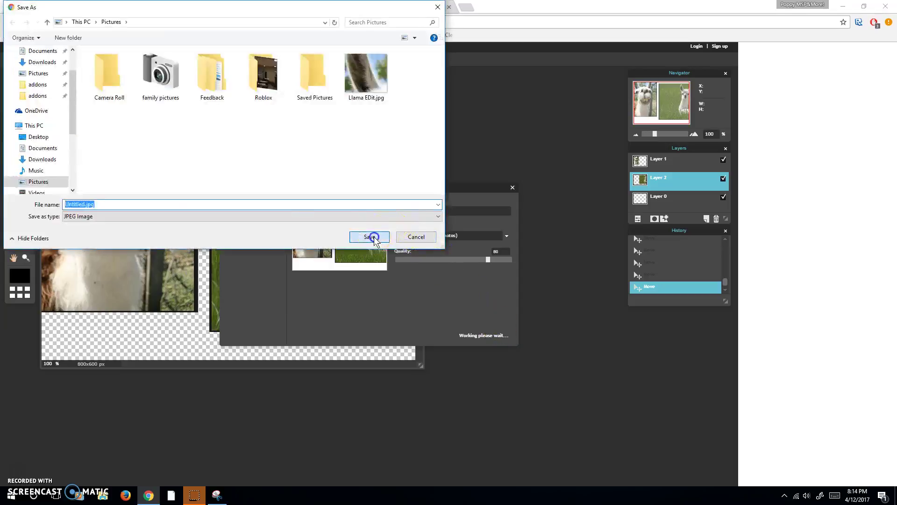
click(370, 237)
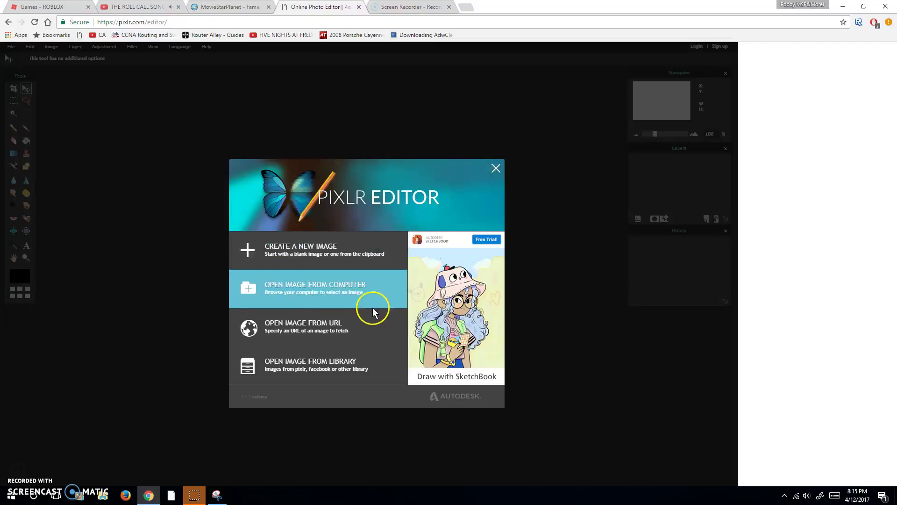
Step: Create a new transparent 800 x 600 image and add Msp foxsm1.png from the Pictures folder as a layer
click(325, 247)
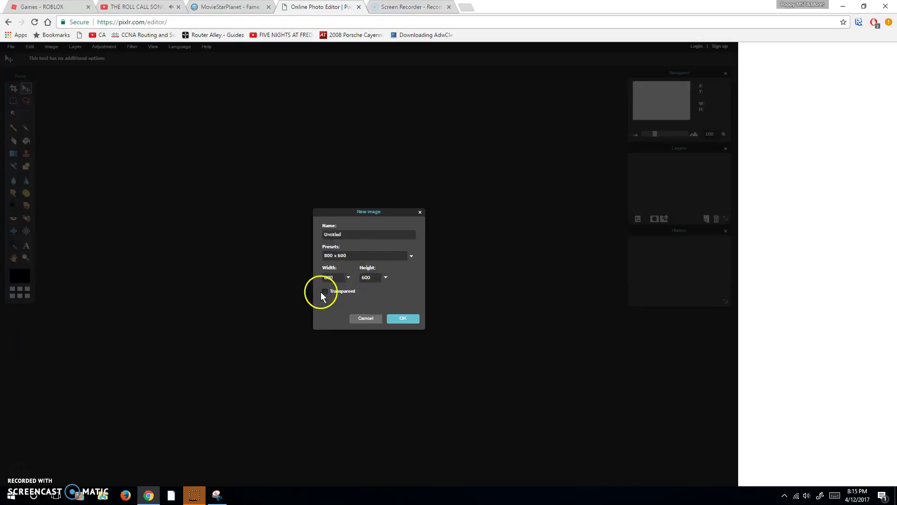
click(405, 317)
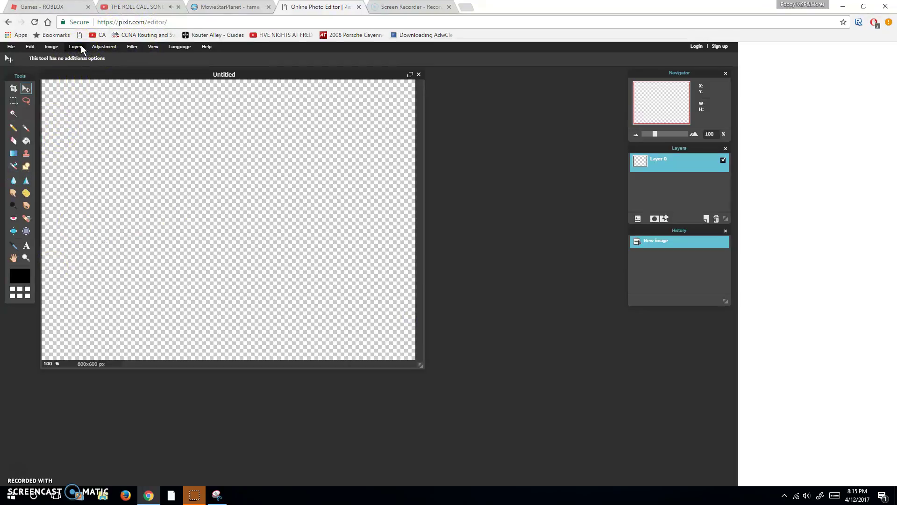
click(80, 46)
click(90, 86)
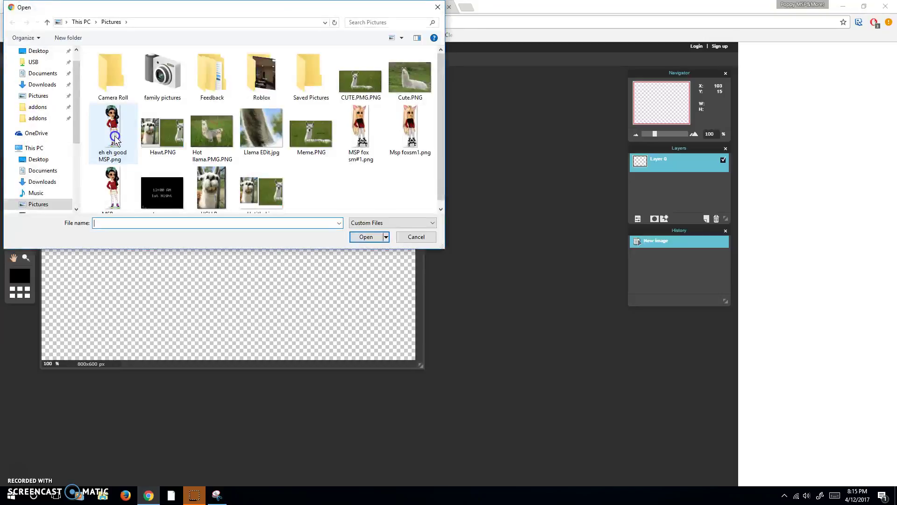
click(415, 137)
click(367, 237)
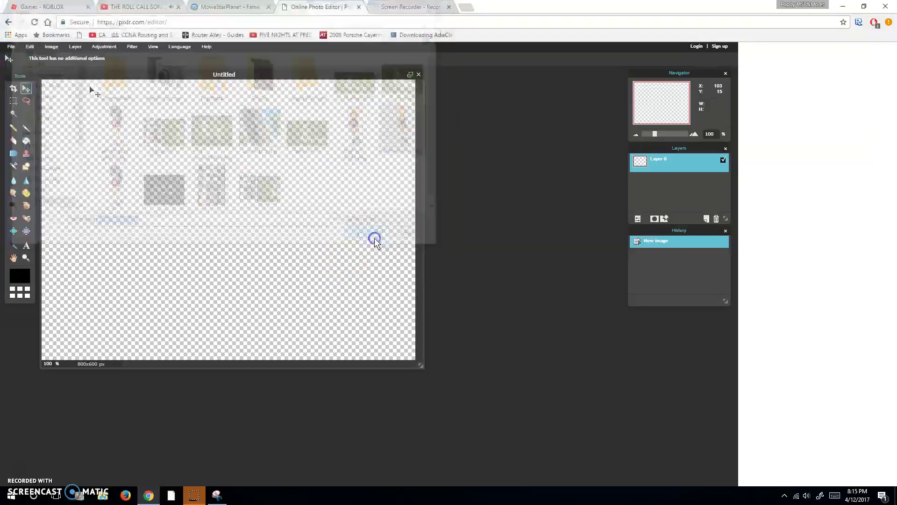
Step: Reposition the face layer to fill the canvas and brush black over the eyelids and skin around both eyes
drag(271, 192, 94, 299)
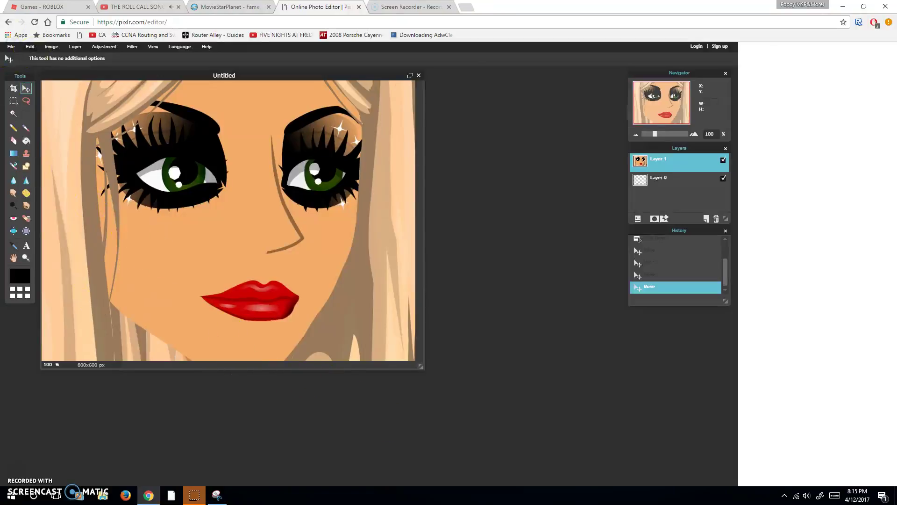
click(25, 127)
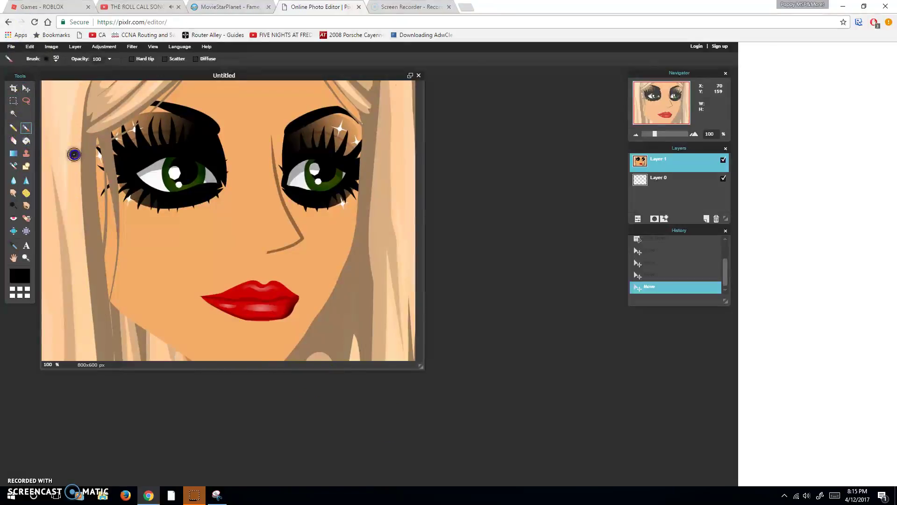
mouse_move(73, 154)
mouse_down()
mouse_move(60, 135)
mouse_move(82, 161)
mouse_up()
mouse_move(138, 150)
mouse_down()
mouse_move(131, 125)
mouse_move(146, 123)
mouse_up()
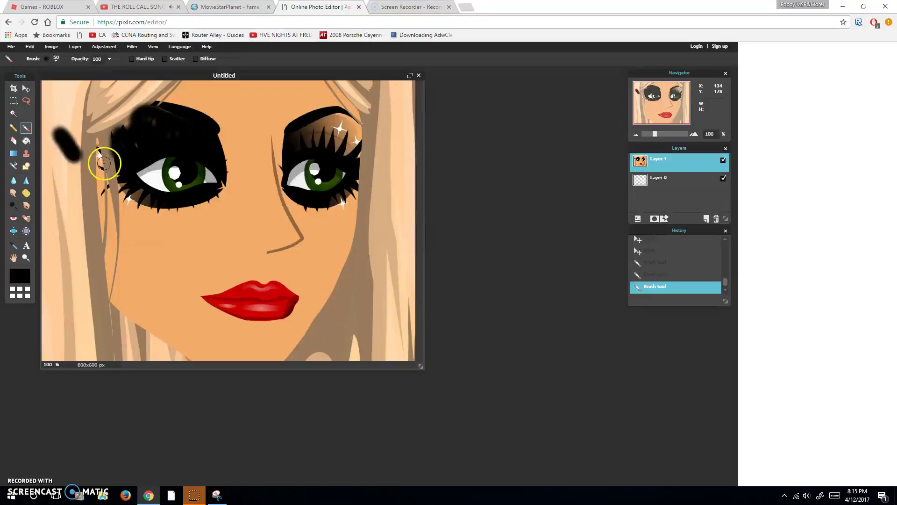
click(129, 190)
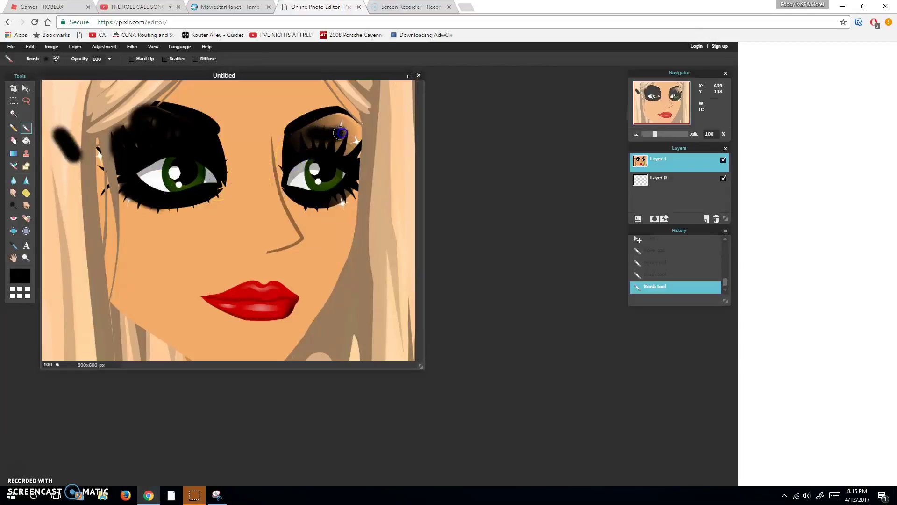
drag(350, 129, 360, 152)
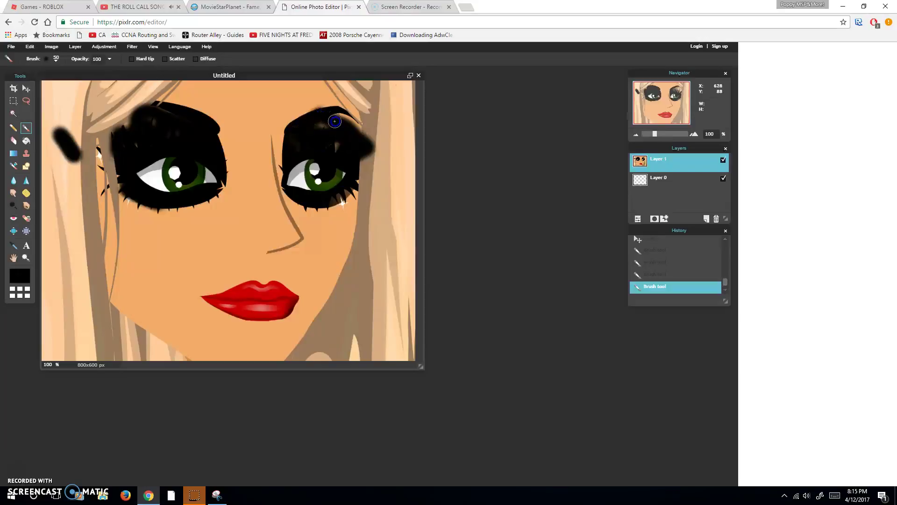
drag(233, 164, 206, 164)
drag(322, 198, 318, 204)
click(366, 176)
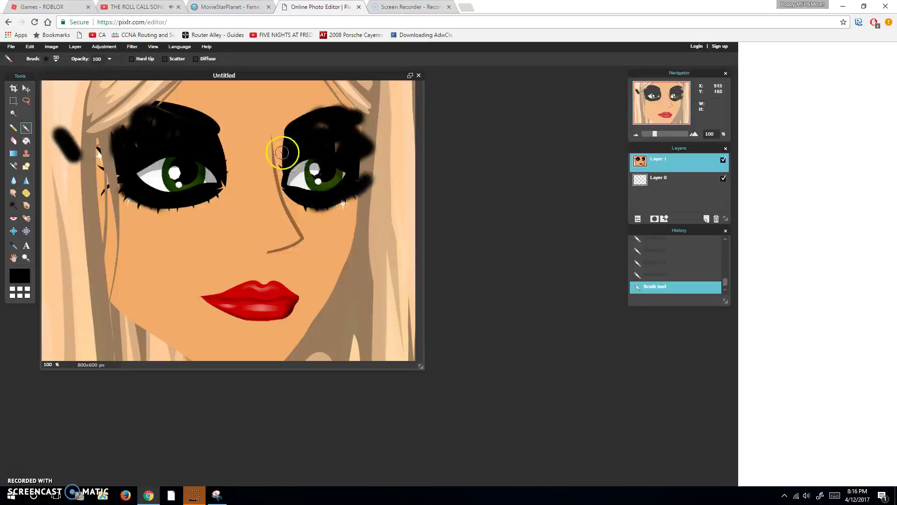
Step: Fill the blonde hair sections on the left side of the face with black using the Paint bucket
click(29, 143)
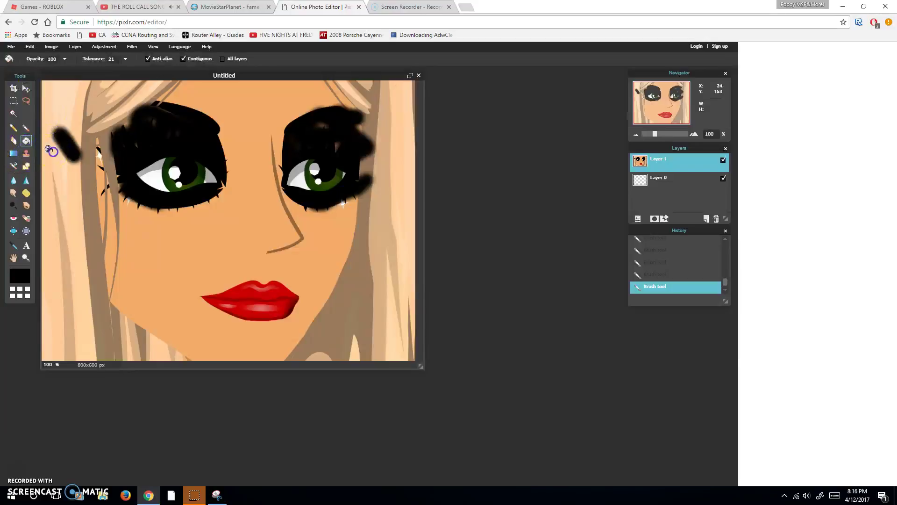
click(50, 149)
click(73, 198)
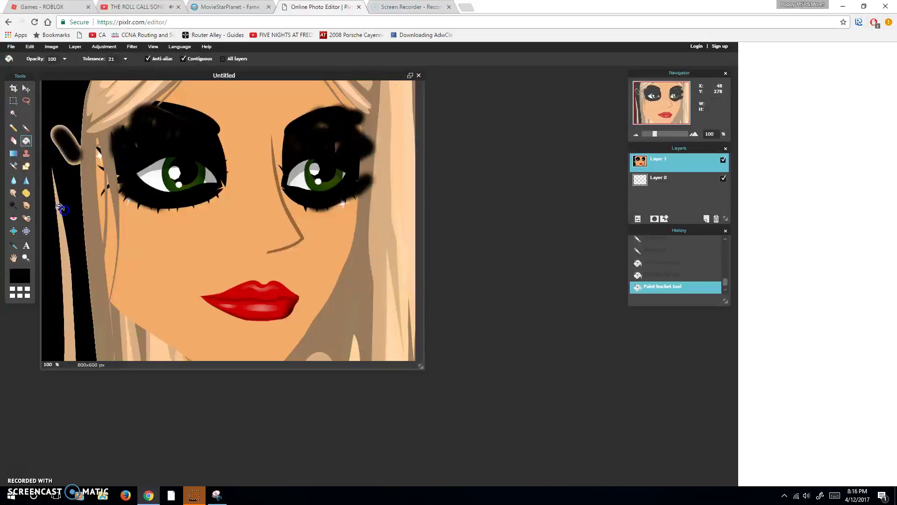
click(65, 236)
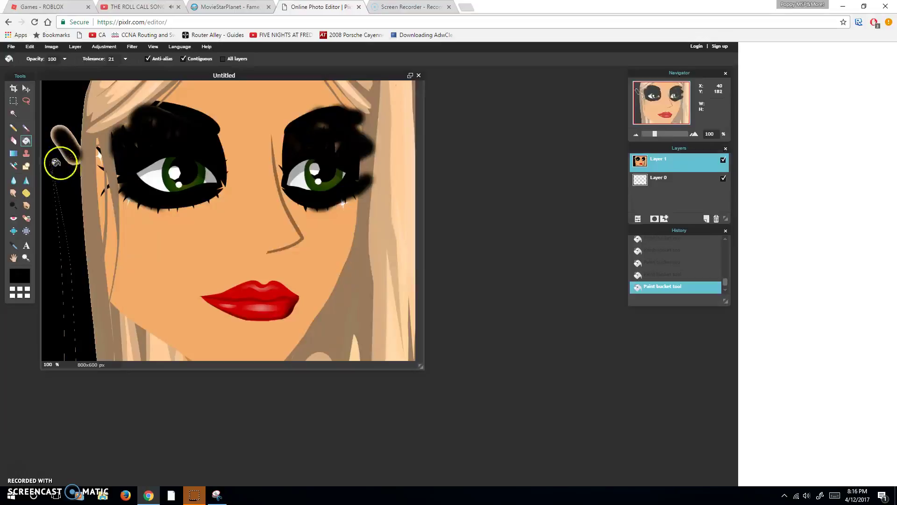
click(64, 129)
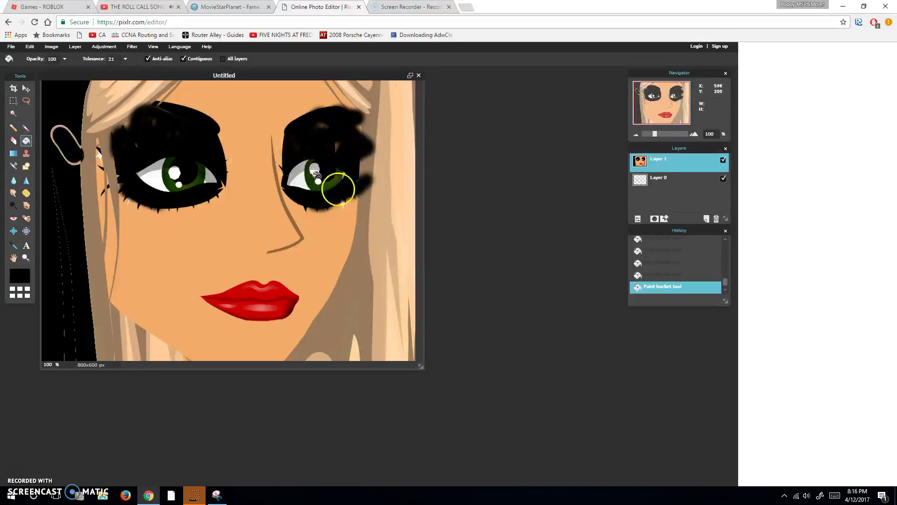
Step: Fill the hair sections and leftover strands on the right side of the face with black
click(395, 235)
click(375, 238)
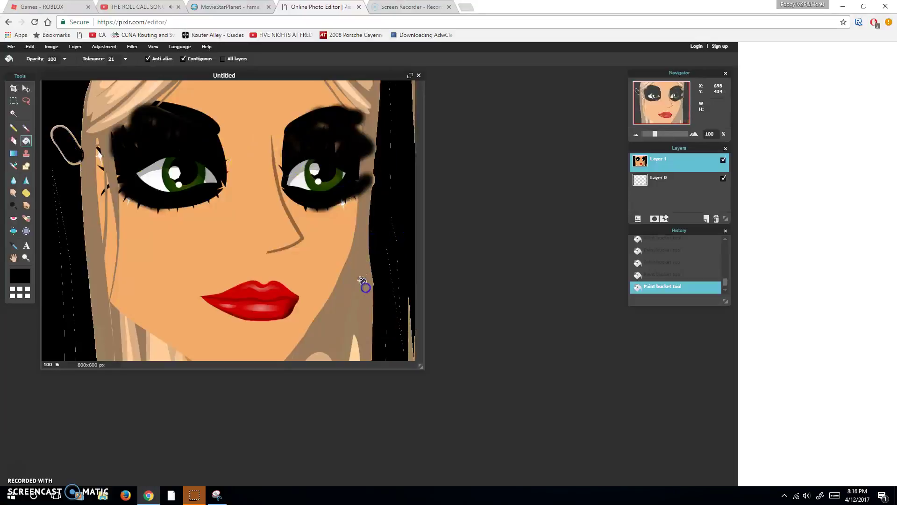
click(362, 281)
click(349, 352)
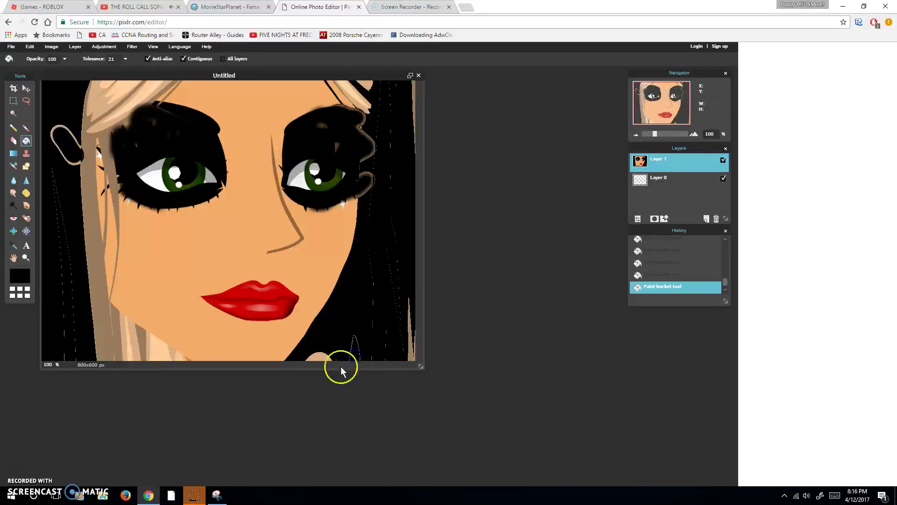
click(326, 363)
click(415, 346)
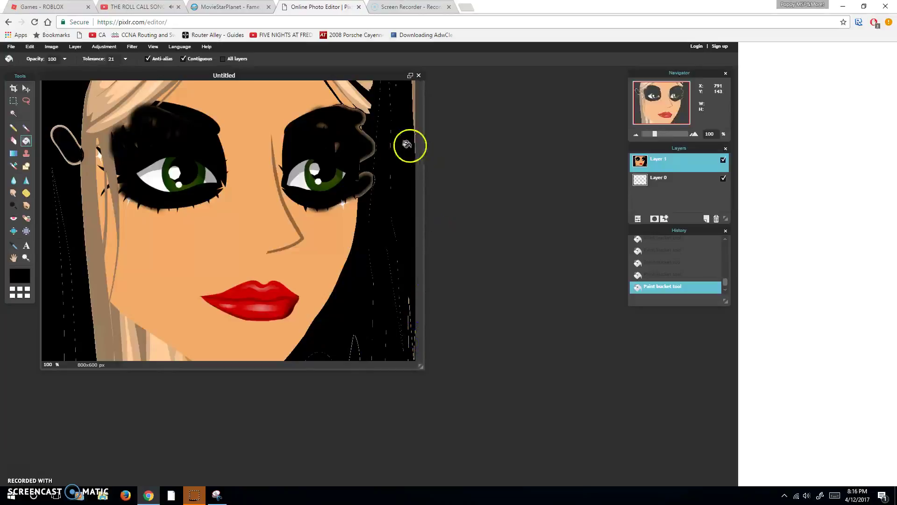
click(414, 102)
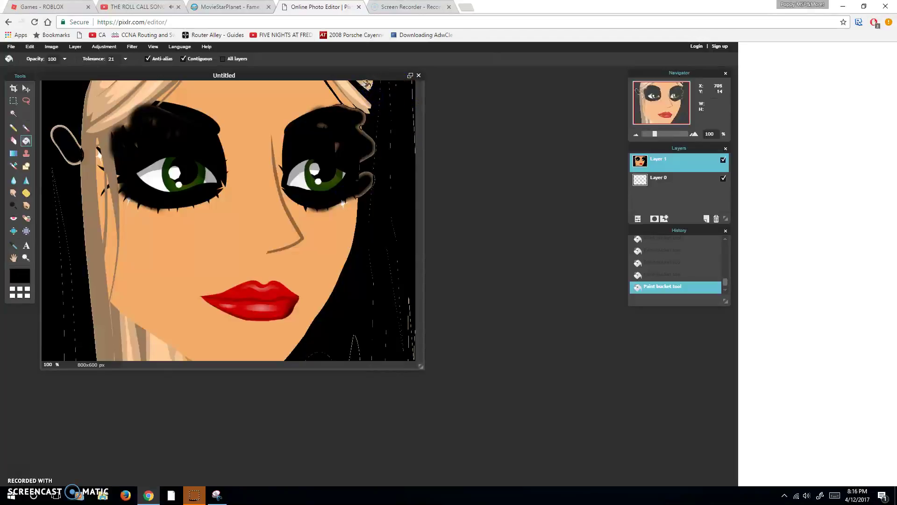
click(361, 94)
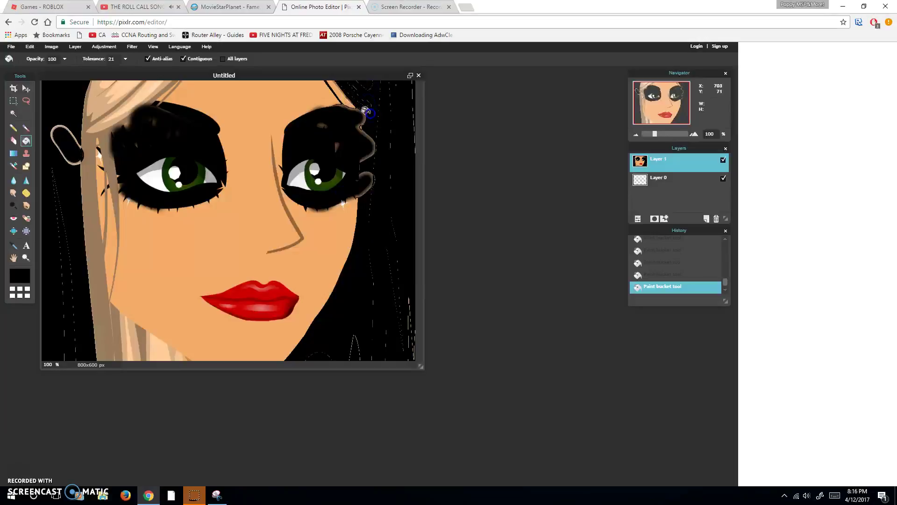
Step: Fill the hair strands above and beside the left eye, plus the outlined brush mark in the hair, with black
click(131, 92)
click(106, 94)
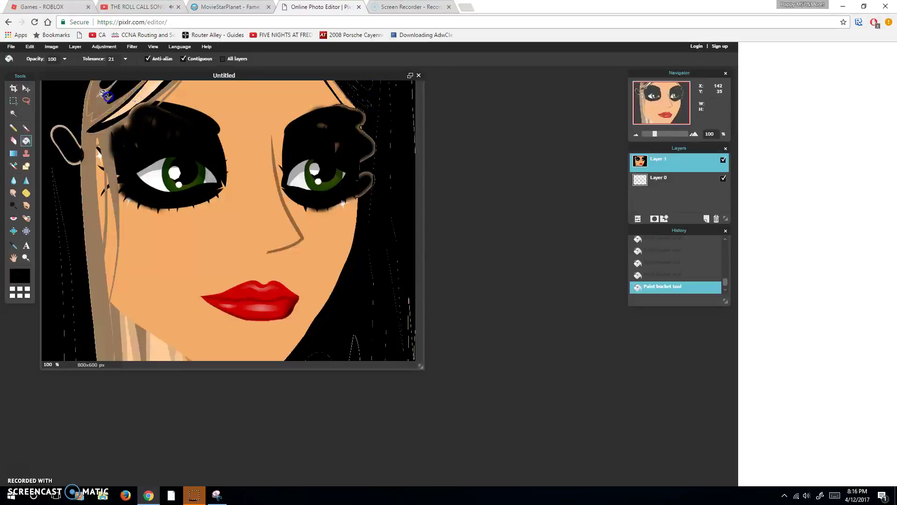
click(102, 105)
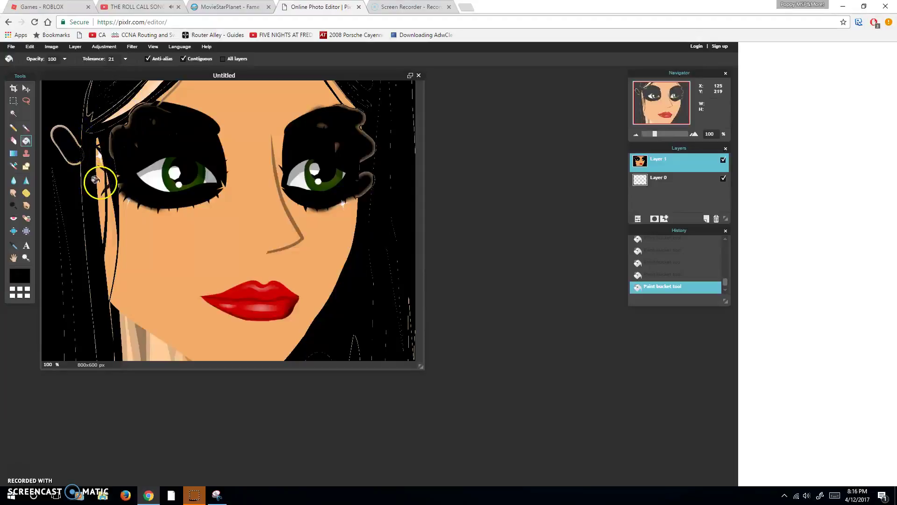
click(137, 107)
click(135, 102)
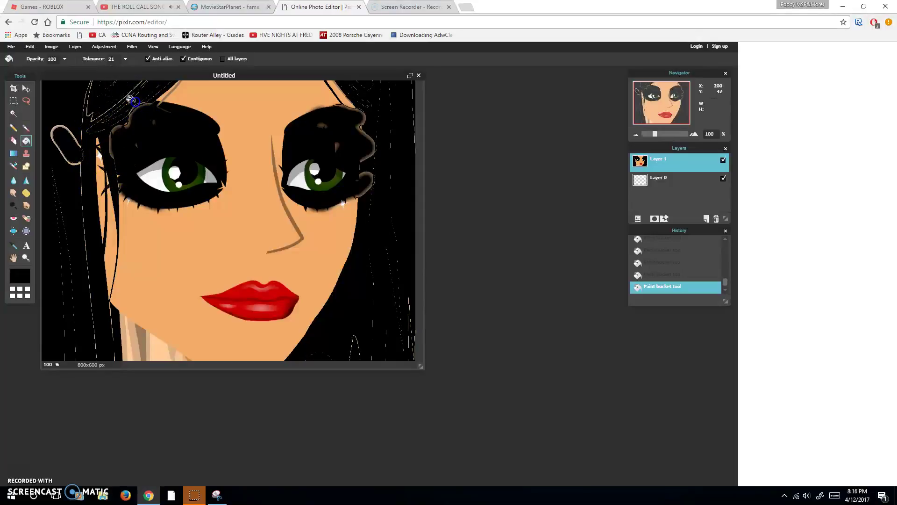
mouse_move(88, 117)
mouse_down()
mouse_move(56, 165)
mouse_move(64, 127)
mouse_up()
click(64, 127)
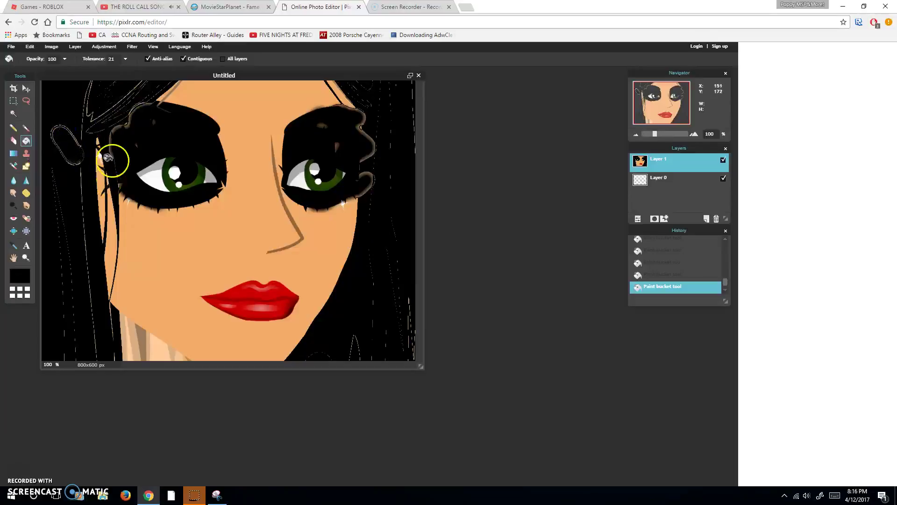
Step: Fill the hair below the jaw, the skin gaps along the left cheek and the neck pieces with black
click(146, 344)
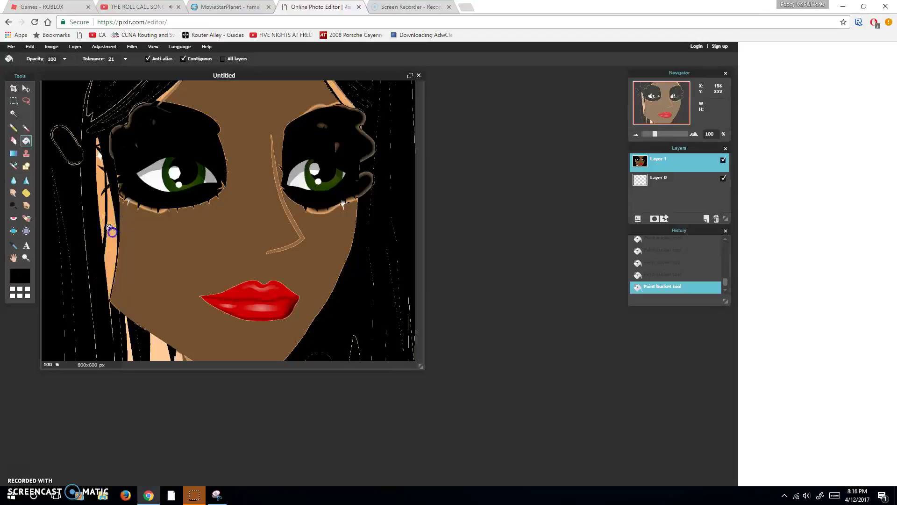
click(104, 252)
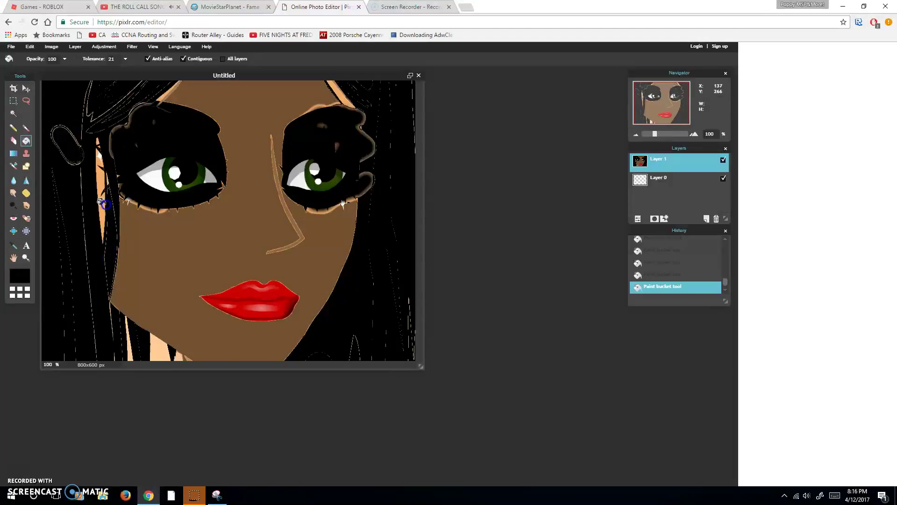
click(104, 199)
click(99, 154)
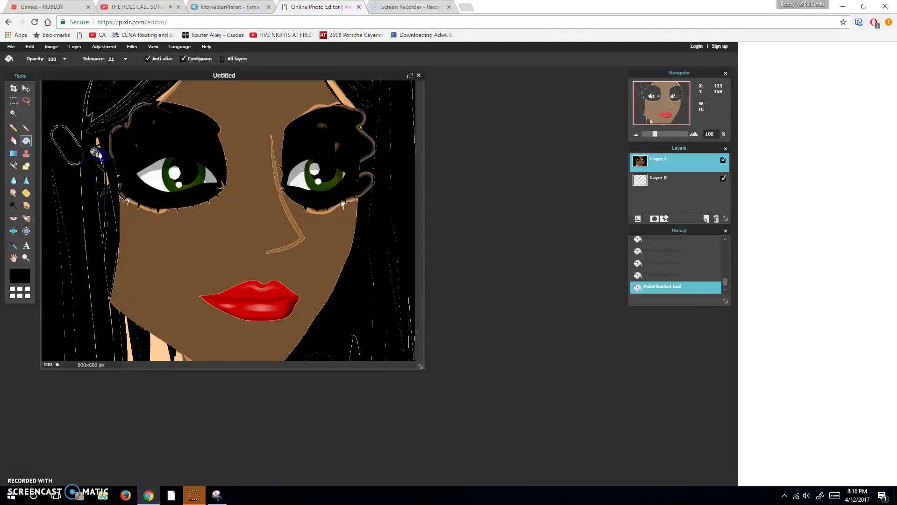
click(158, 211)
click(163, 352)
click(131, 342)
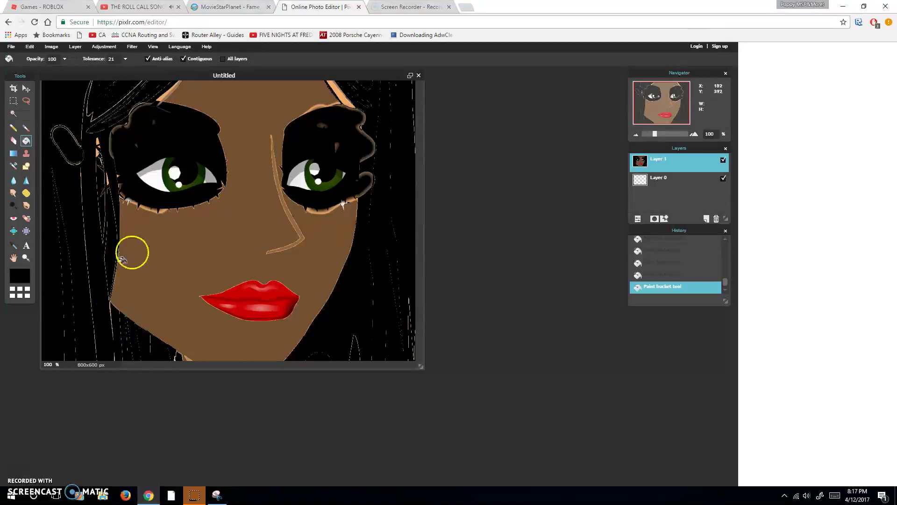
Step: Fill the facial skin with black and close the face image without saving it
click(187, 358)
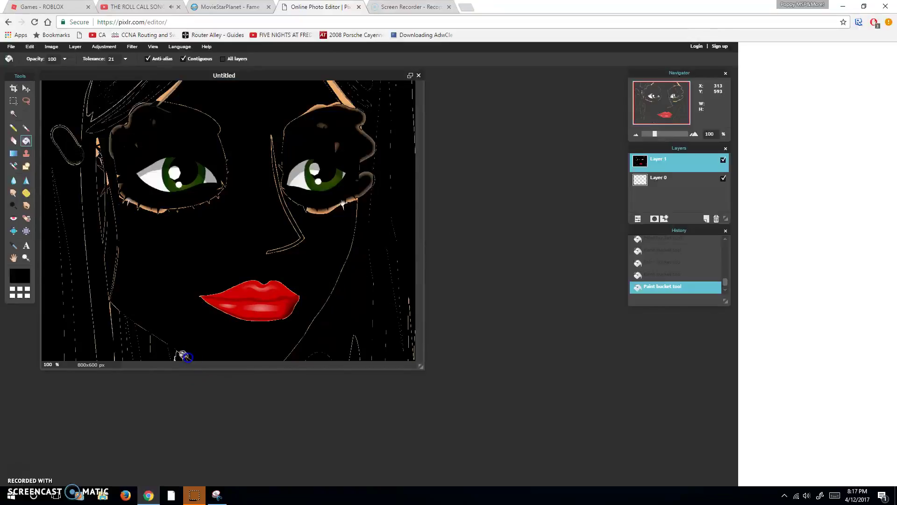
click(163, 192)
click(419, 75)
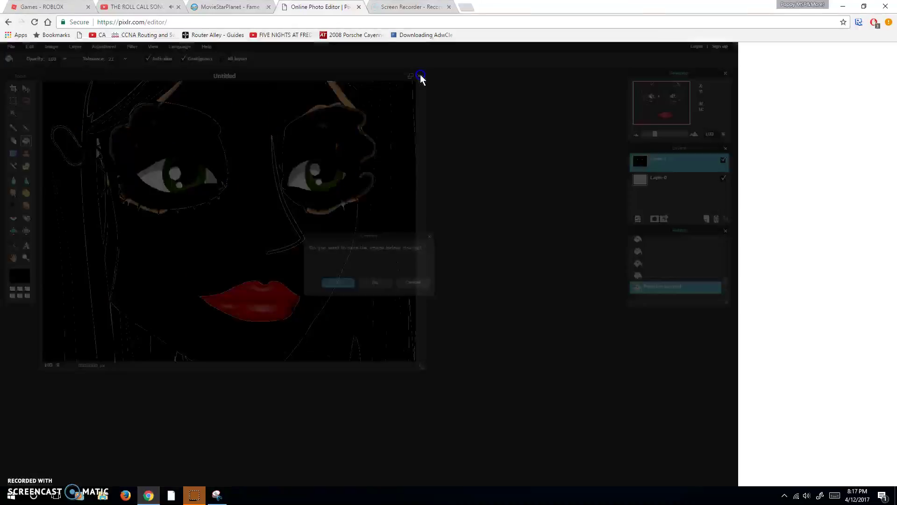
click(369, 284)
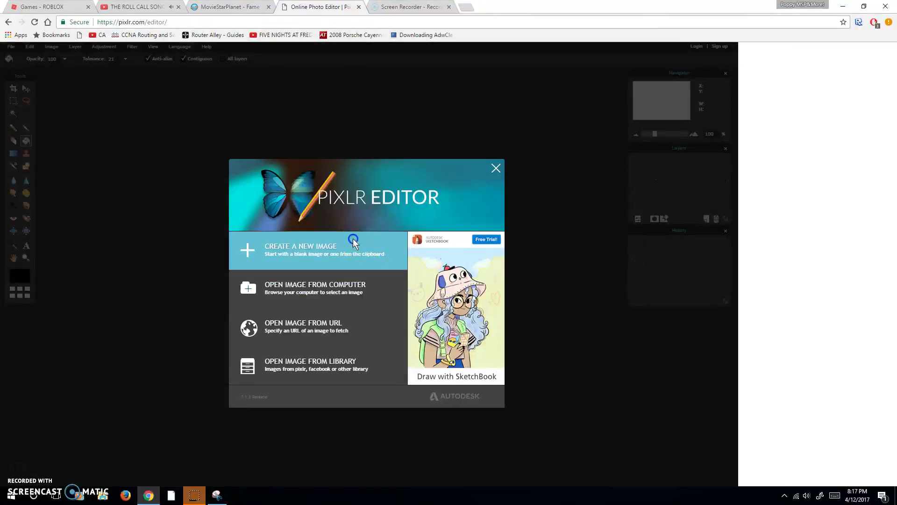
Step: Create a new non-transparent 800 x 600 image and fill its background with black
click(353, 240)
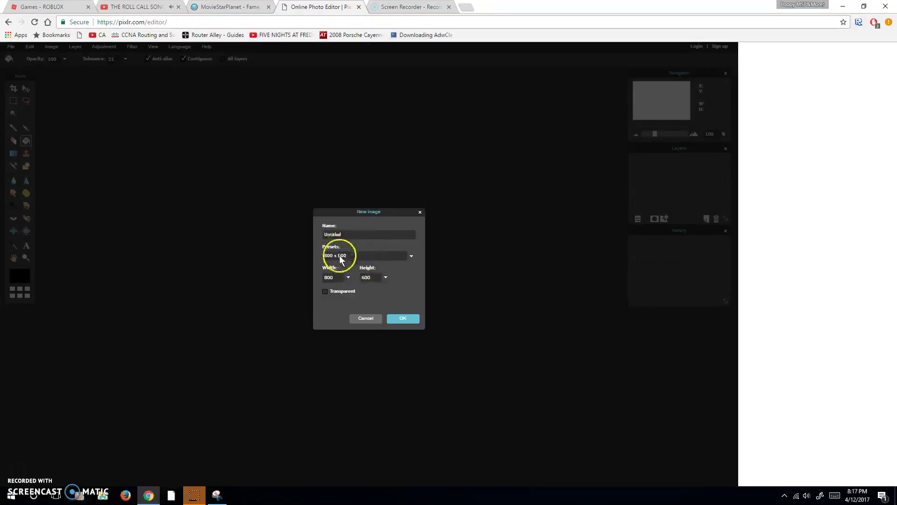
click(356, 319)
click(329, 250)
click(412, 322)
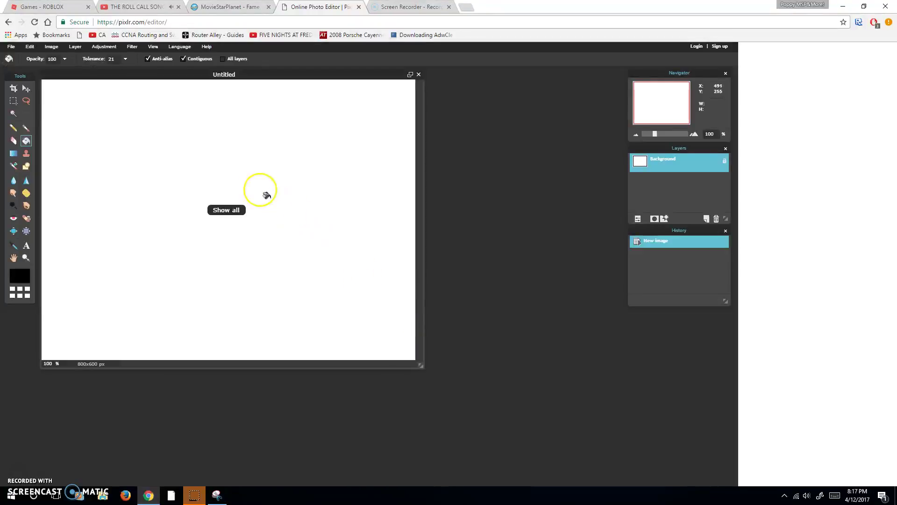
click(219, 167)
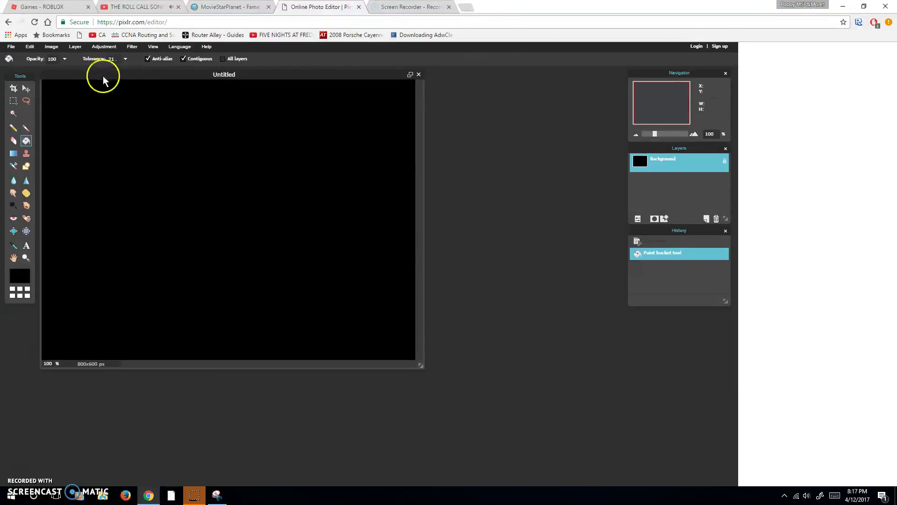
Step: Try to set the brush colour to a cyan hue of 189 and dab it on the black canvas
click(26, 129)
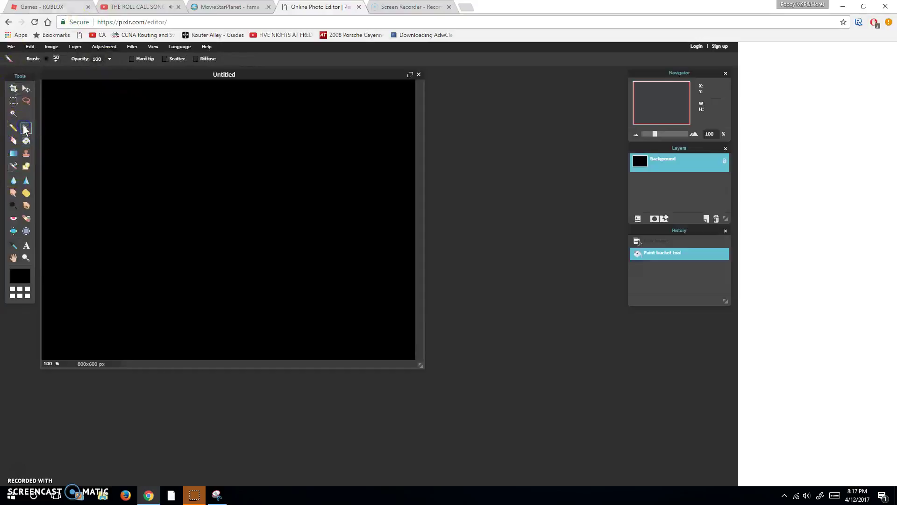
click(25, 276)
click(305, 271)
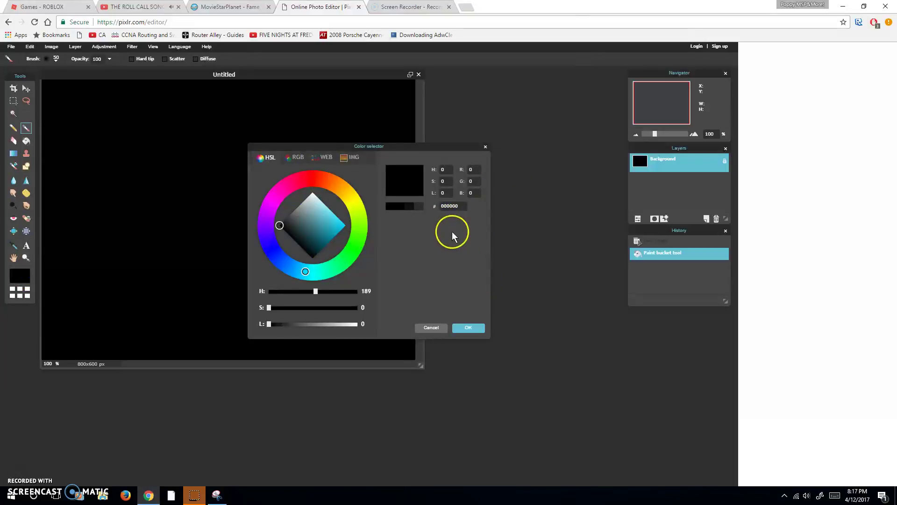
click(458, 330)
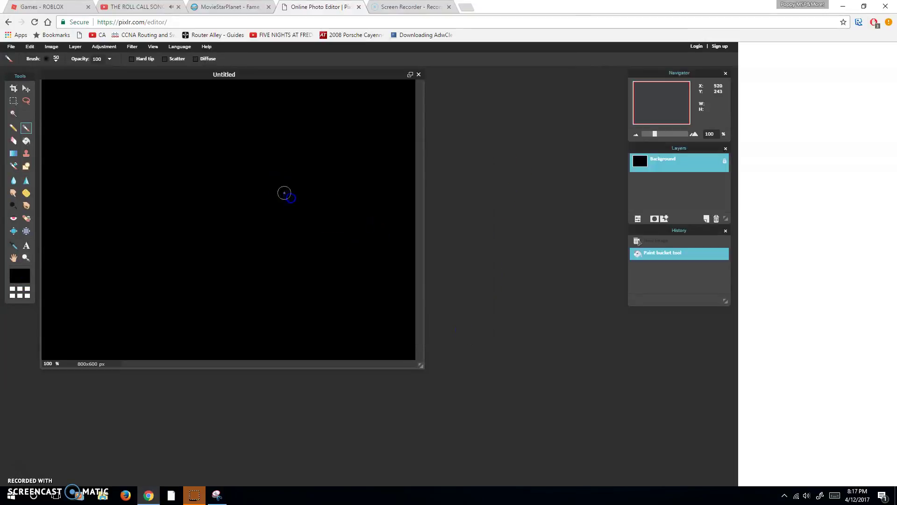
click(310, 228)
Step: Set the brush colour to teal 007e8f with hue 187, saturation 100 and lightness 56
click(27, 274)
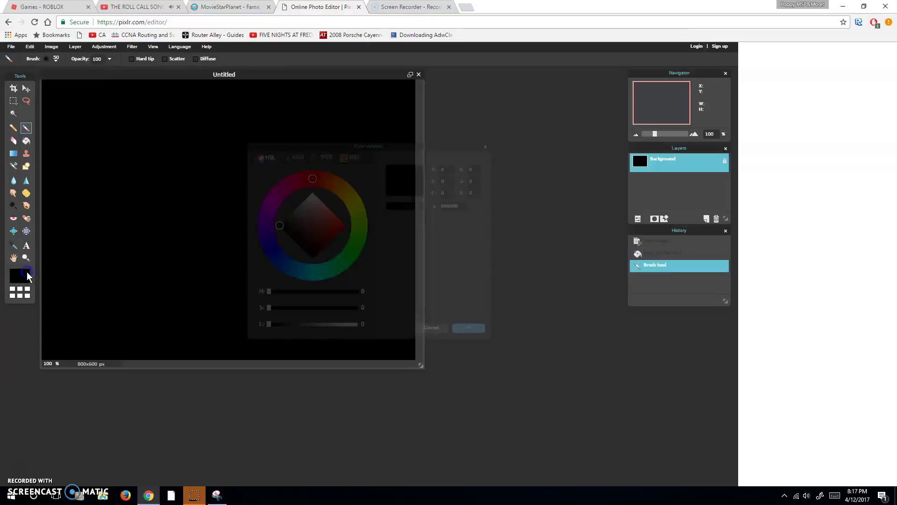
click(354, 227)
click(455, 208)
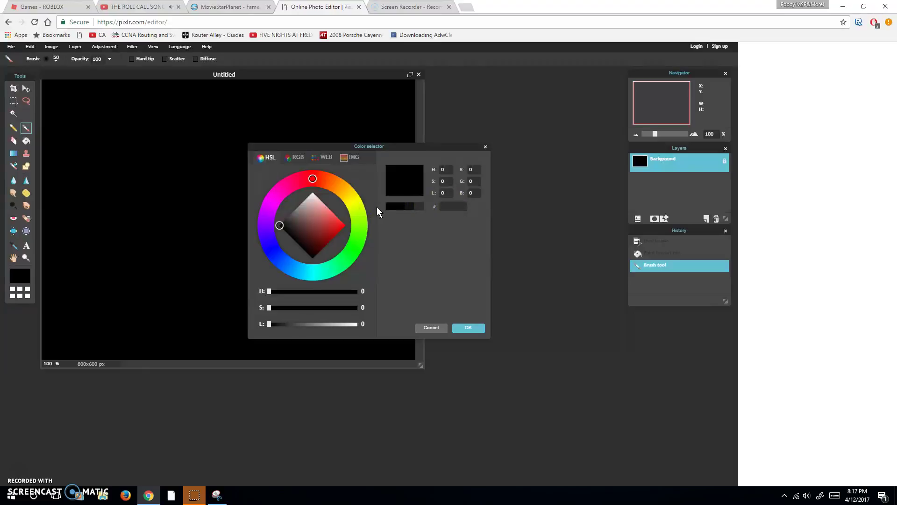
text(80)
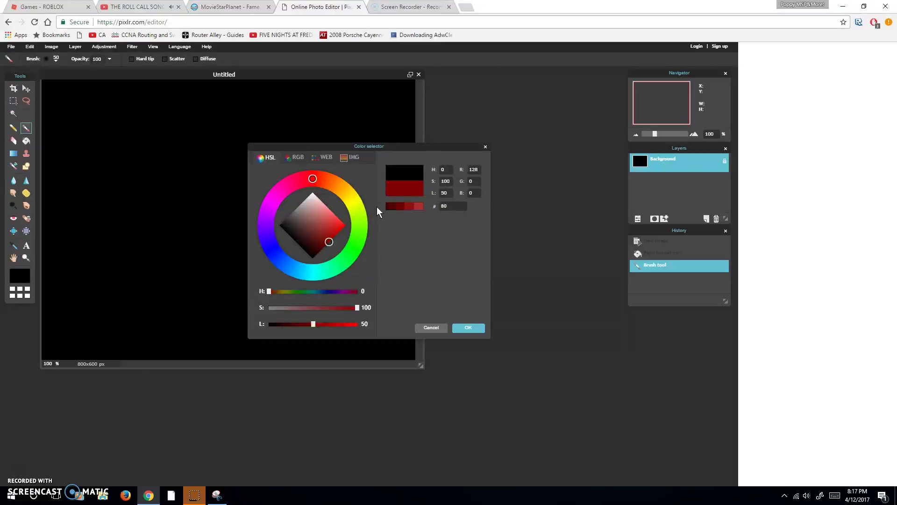
key(BackSpace)
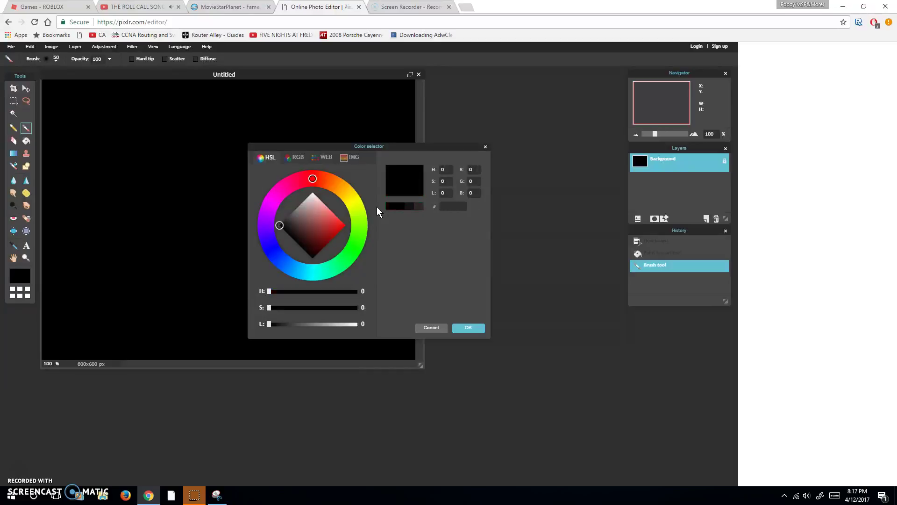
text(45)
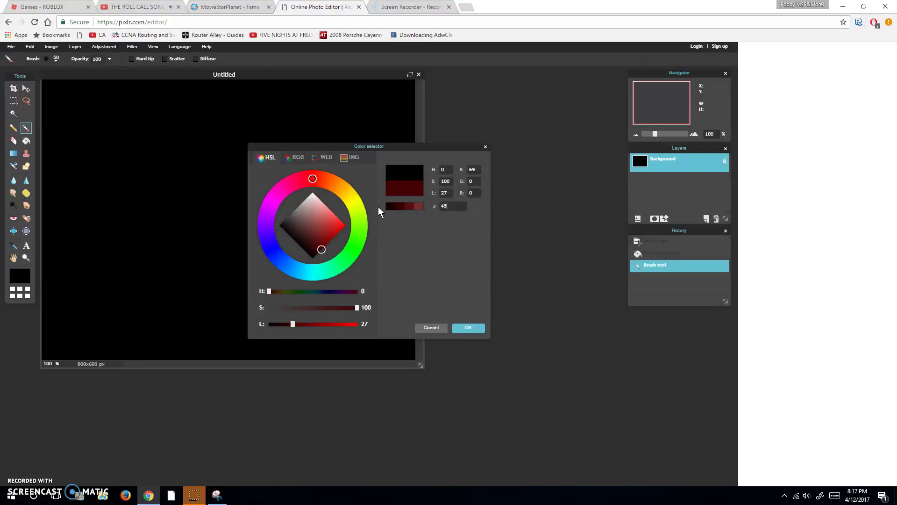
key(BackSpace)
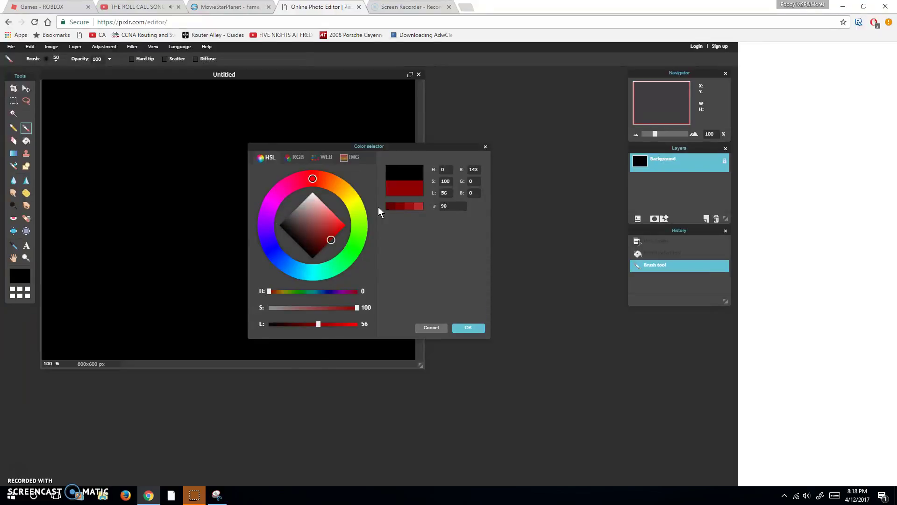
drag(300, 291, 316, 292)
click(470, 327)
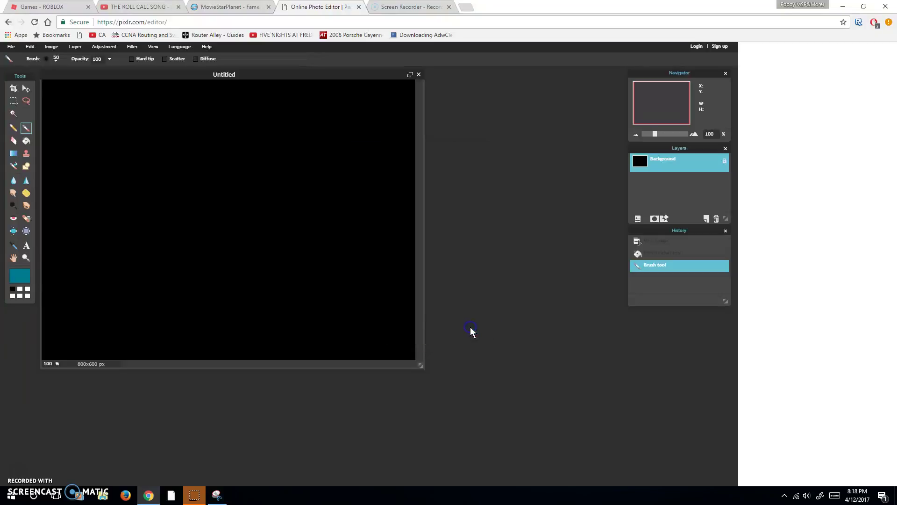
Step: Scatter short teal brush strokes and soft round dots across the black canvas
drag(195, 162, 178, 168)
drag(322, 157, 333, 171)
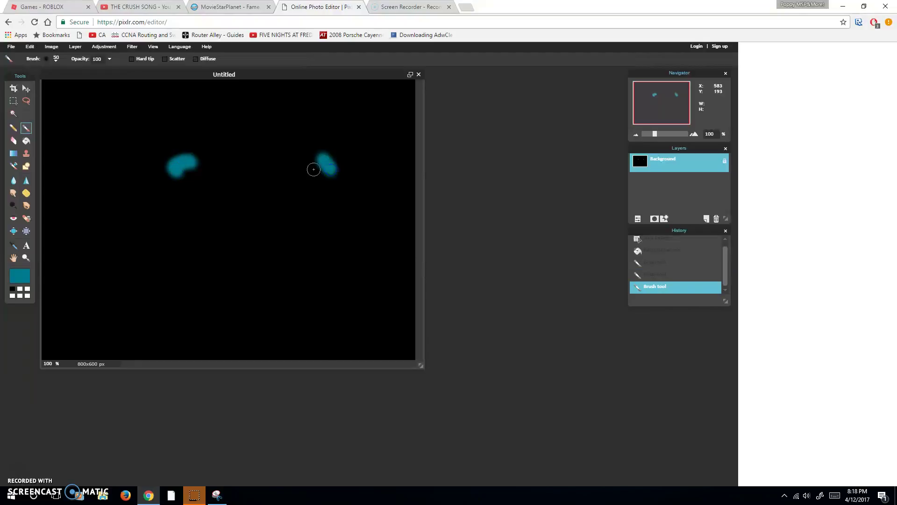
drag(192, 255, 200, 260)
click(283, 126)
click(167, 134)
click(119, 228)
click(376, 242)
click(280, 145)
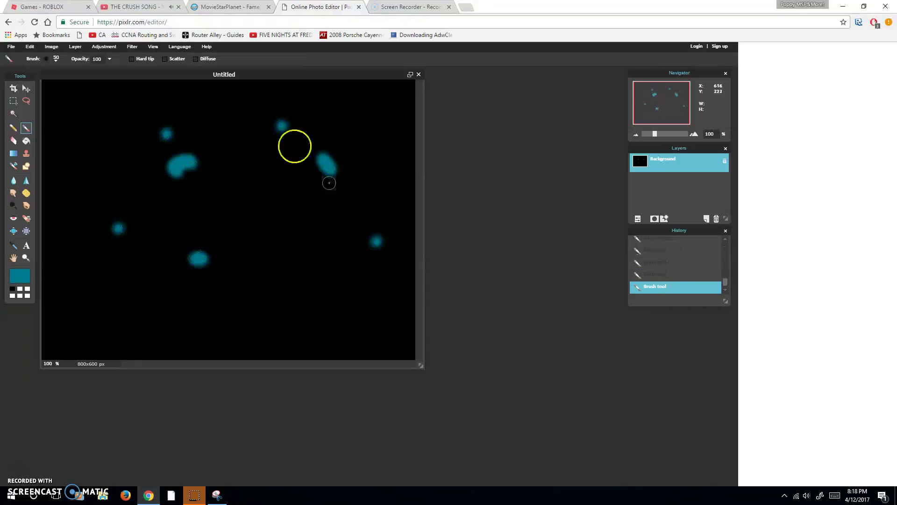
click(119, 119)
click(82, 246)
click(142, 310)
click(289, 227)
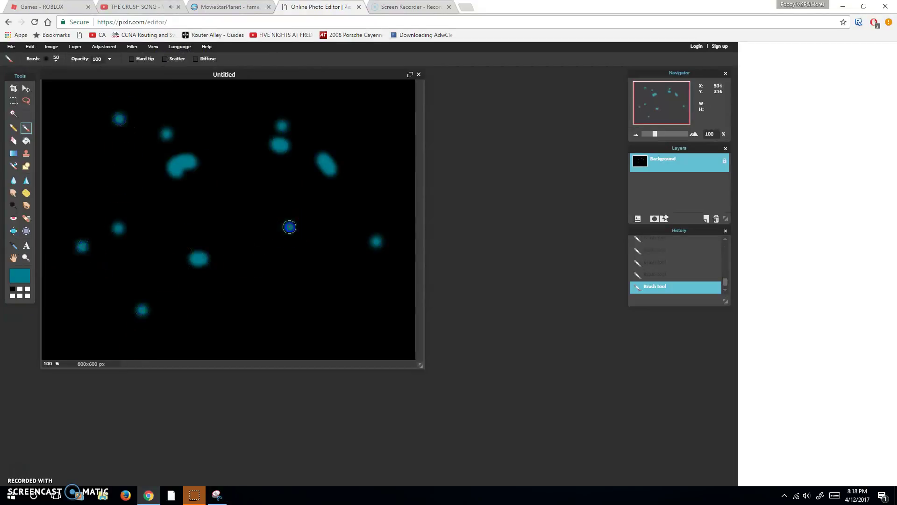
click(219, 203)
click(321, 318)
click(88, 162)
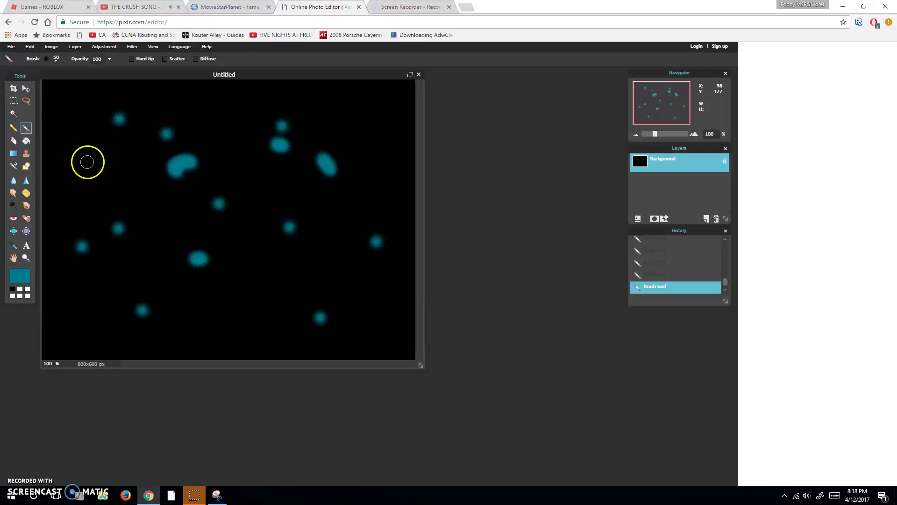
Step: Open the image UGH.Png from the Pictures folder as a new layer
click(71, 48)
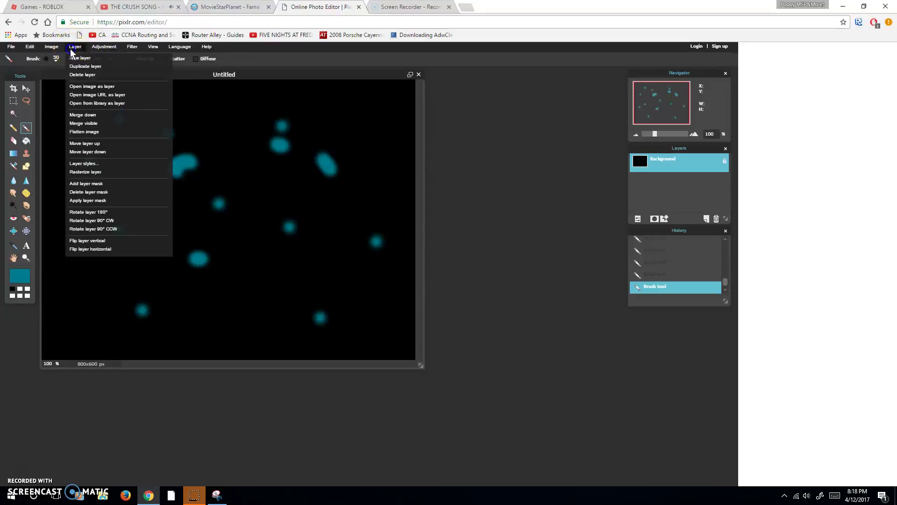
click(117, 89)
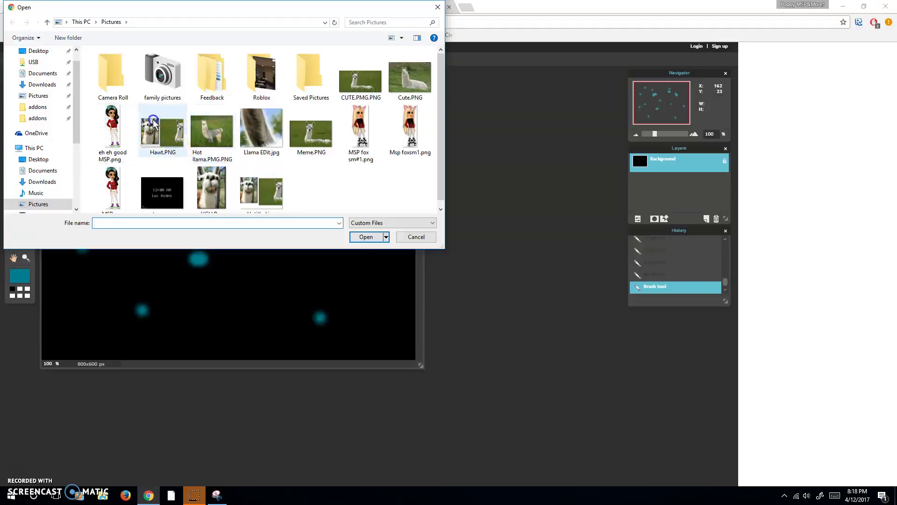
click(211, 187)
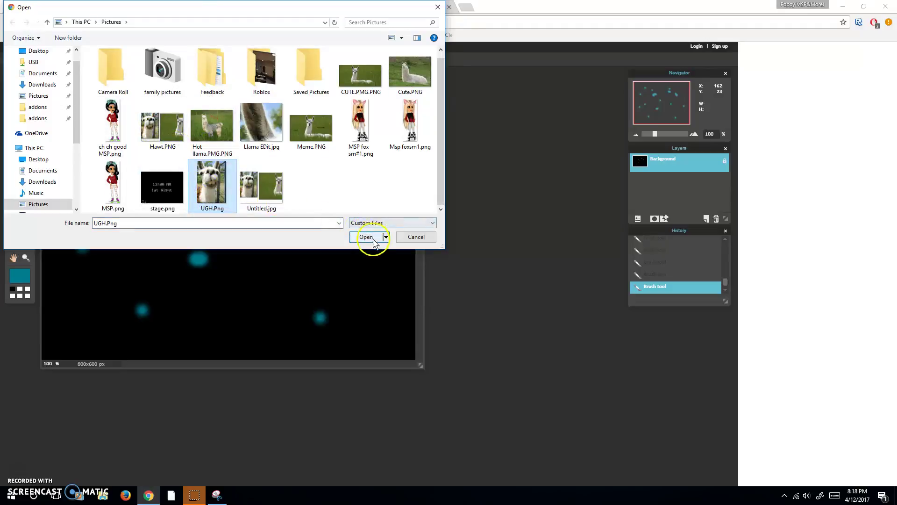
click(367, 237)
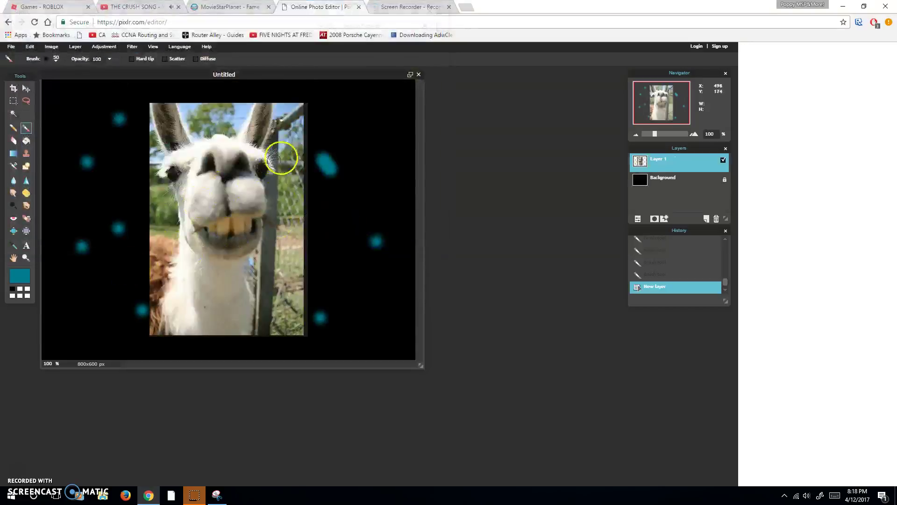
Step: Dab teal dots on the black area above the llama photo and down its left side
click(400, 111)
click(364, 87)
click(306, 86)
click(264, 85)
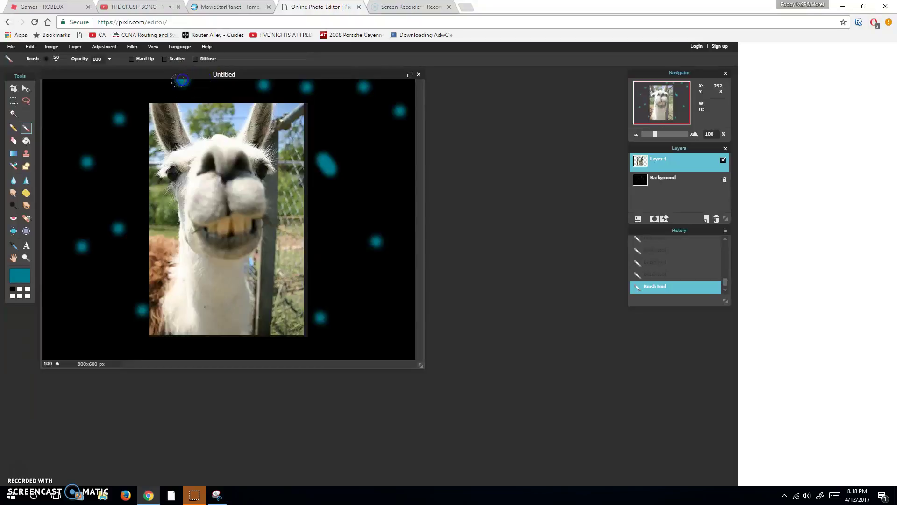
click(109, 87)
click(61, 94)
click(66, 134)
click(67, 193)
click(57, 271)
click(80, 320)
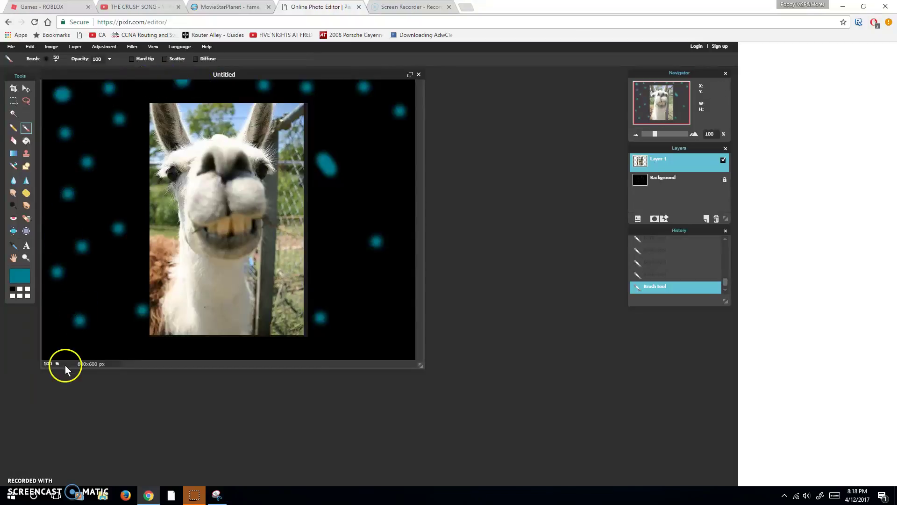
click(57, 350)
Step: Dab teal dots on the black area to the right of the llama photo
click(355, 310)
click(356, 243)
click(369, 211)
click(332, 235)
click(335, 201)
click(372, 153)
click(331, 100)
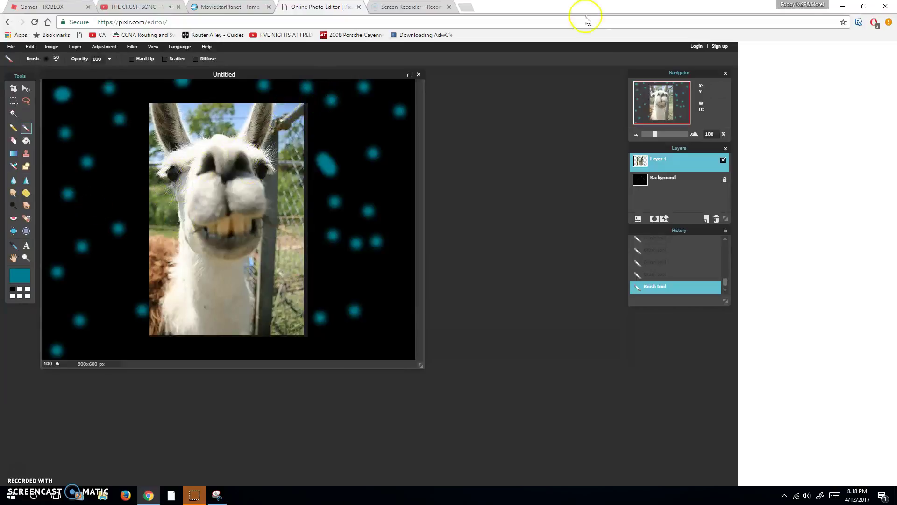
Step: Set the brush colour to pink c476bf with hue 304, saturation 40 and lightness 77
click(13, 275)
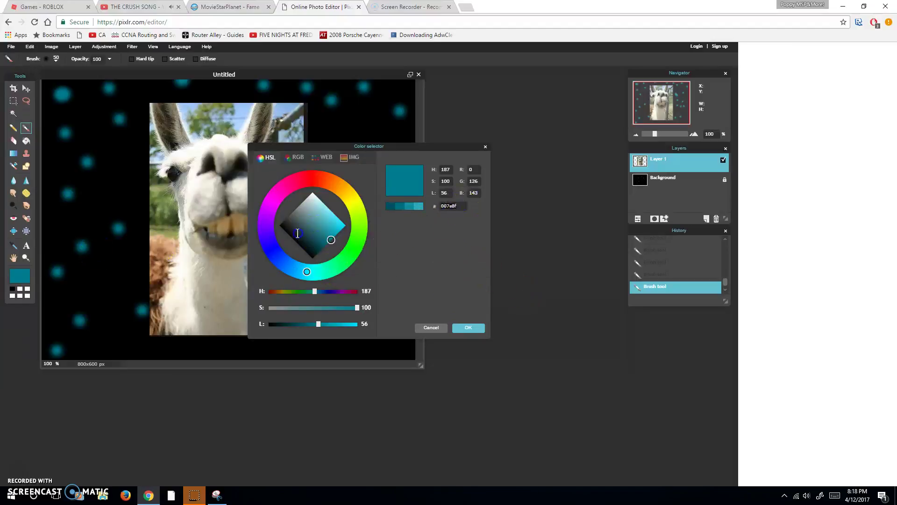
key(BackSpace)
key(BackSpace)
key(BackSpace)
key(BackSpace)
key(BackSpace)
key(BackSpace)
text(764)
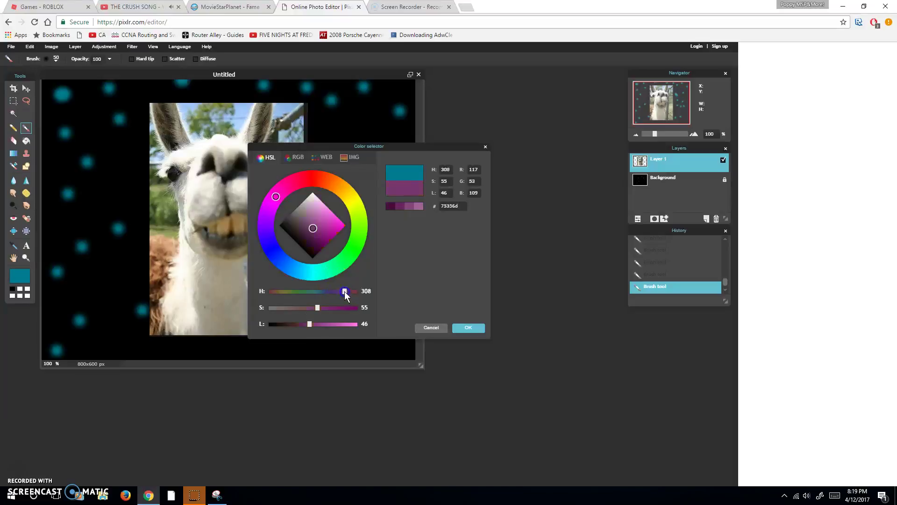
click(338, 324)
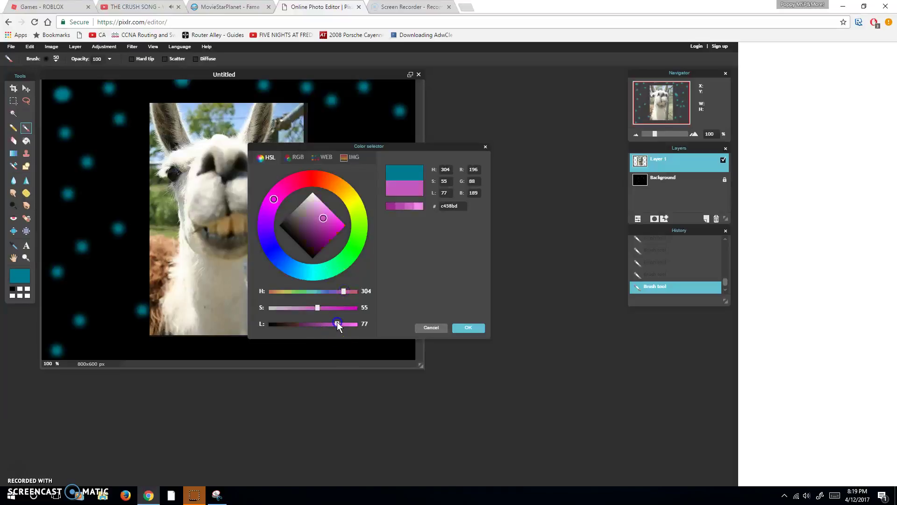
click(303, 307)
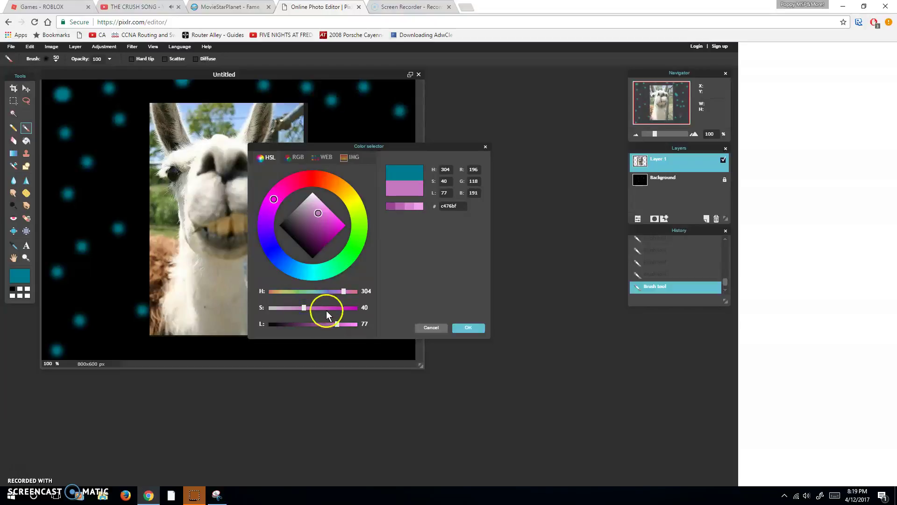
click(467, 324)
Step: Dab pink dots to the right of the llama photo and add a diagonal pink stroke near the upper right corner
click(398, 206)
click(408, 253)
click(385, 294)
click(350, 276)
click(333, 255)
click(374, 225)
click(355, 193)
click(341, 163)
drag(348, 136, 381, 114)
Step: Dab pink dots above the llama photo and down the black area to its left
click(332, 97)
click(245, 98)
click(203, 95)
click(155, 92)
click(133, 102)
click(137, 148)
click(83, 193)
click(112, 242)
click(94, 310)
click(130, 333)
click(71, 144)
click(82, 115)
click(62, 94)
click(112, 135)
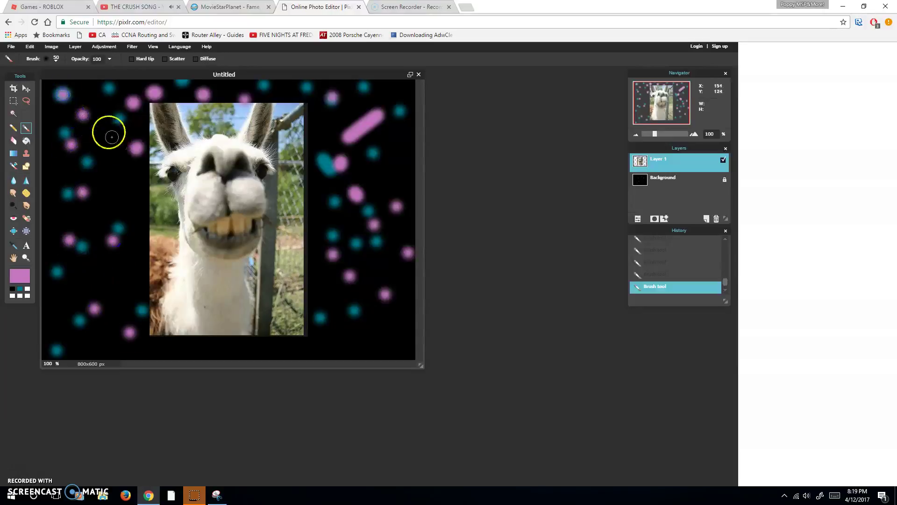
Step: Add pink dots beside and below the llama photo and a diagonal pink stroke near the canvas's lower right corner
click(345, 171)
click(343, 307)
click(118, 271)
click(136, 328)
click(171, 346)
click(211, 353)
click(234, 355)
click(377, 358)
drag(387, 299, 365, 331)
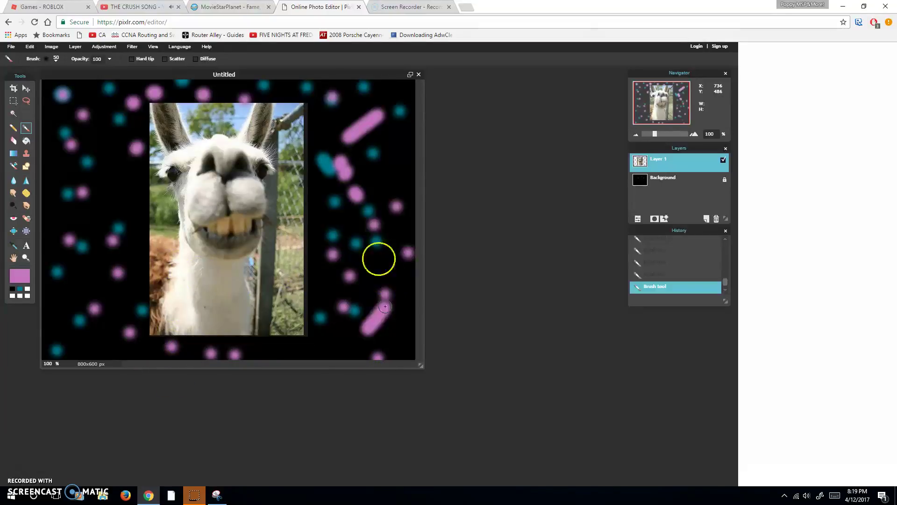
Step: Paint short thick pink strokes to the right of, above and to the left of the llama photo
drag(381, 201, 370, 224)
click(362, 157)
mouse_move(348, 113)
mouse_down()
mouse_move(316, 100)
mouse_move(268, 98)
mouse_up()
click(276, 99)
drag(229, 93, 201, 95)
mouse_move(140, 91)
mouse_down()
mouse_move(102, 86)
mouse_move(60, 94)
mouse_up()
drag(95, 142, 112, 168)
drag(117, 229, 112, 271)
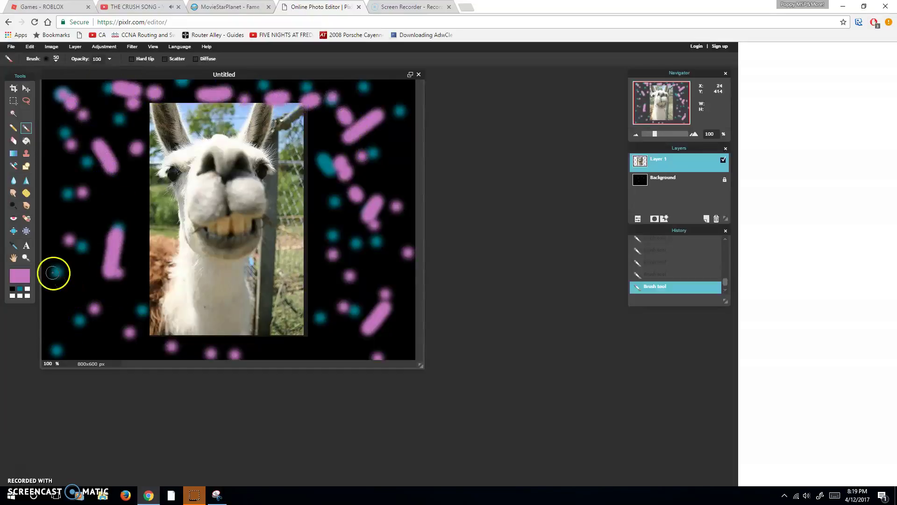
Step: Set the brush colour to brown 825a48 with hue 19, saturation 45 and lightness 51
click(19, 276)
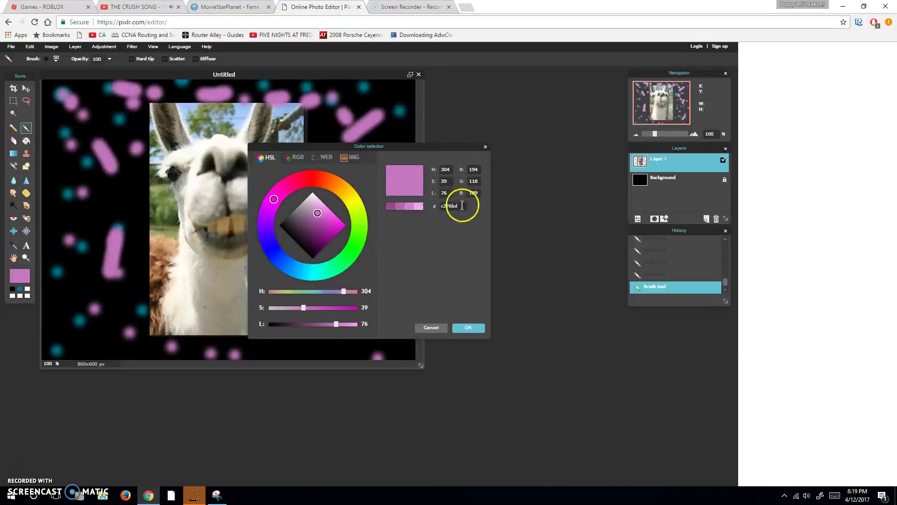
key(BackSpace)
key(BackSpace)
key(BackSpace)
key(BackSpace)
key(BackSpace)
key(BackSpace)
text(7)
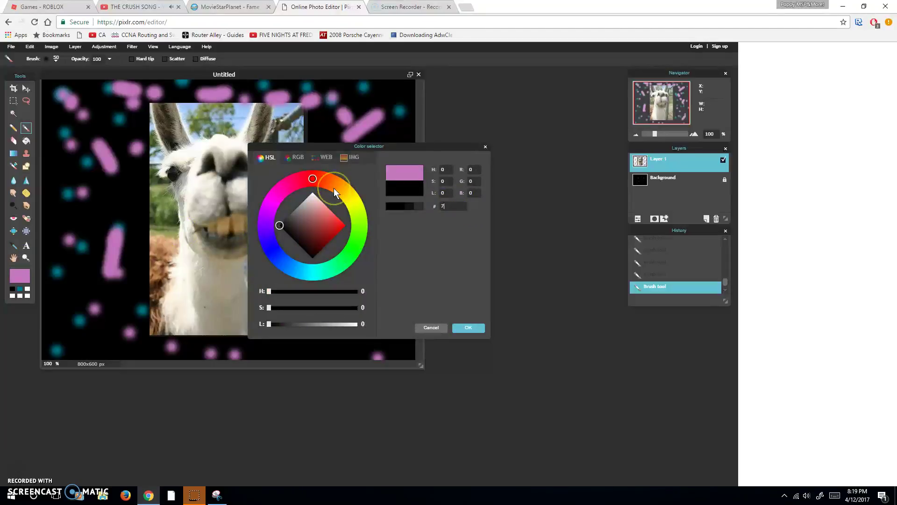
text(34783)
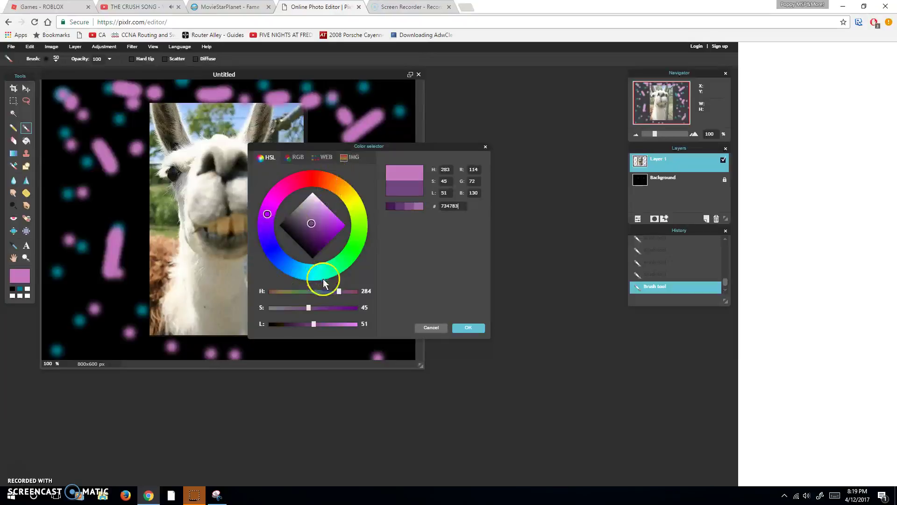
drag(354, 290, 274, 292)
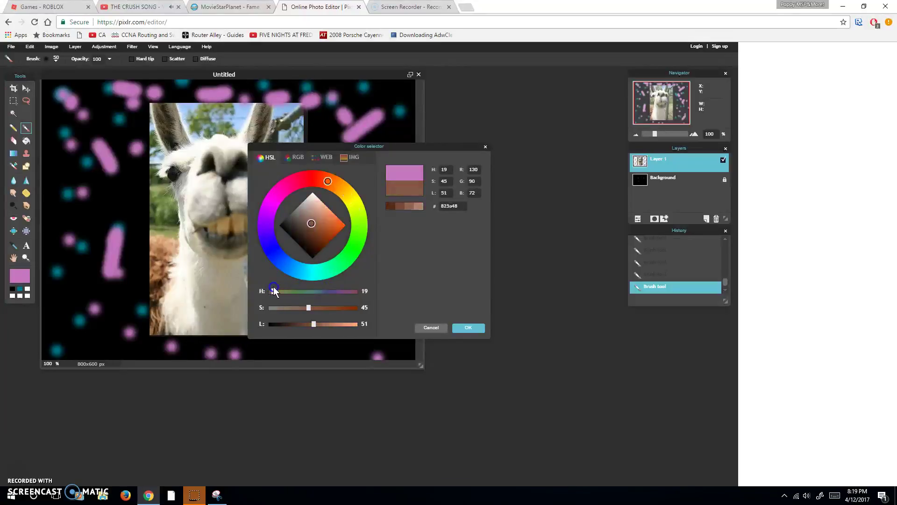
click(462, 328)
Step: Paint brown strokes and dots to the right of, above and to the left of the llama photo
click(331, 259)
drag(346, 233, 367, 216)
drag(343, 167, 319, 133)
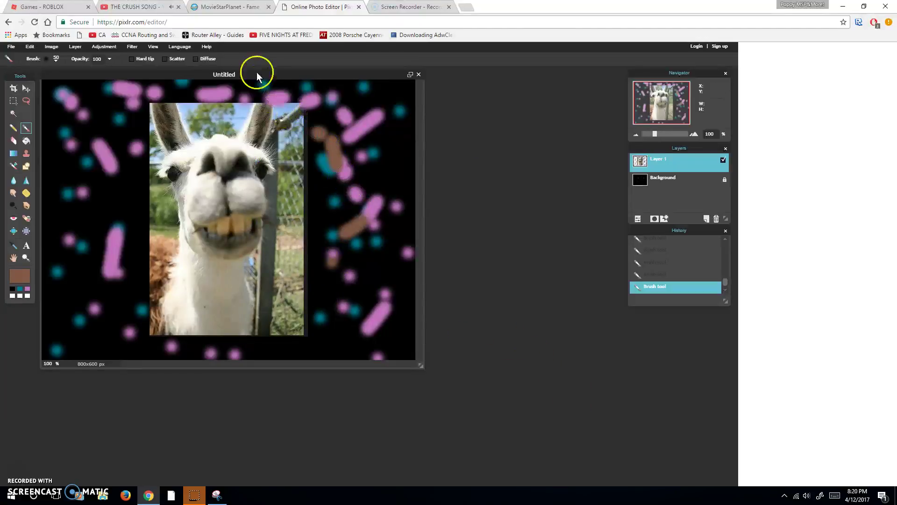
drag(257, 77, 250, 81)
click(171, 98)
drag(155, 104, 110, 104)
drag(91, 111, 61, 135)
click(79, 177)
mouse_move(107, 225)
mouse_down()
mouse_move(87, 315)
mouse_move(122, 336)
mouse_up()
click(77, 332)
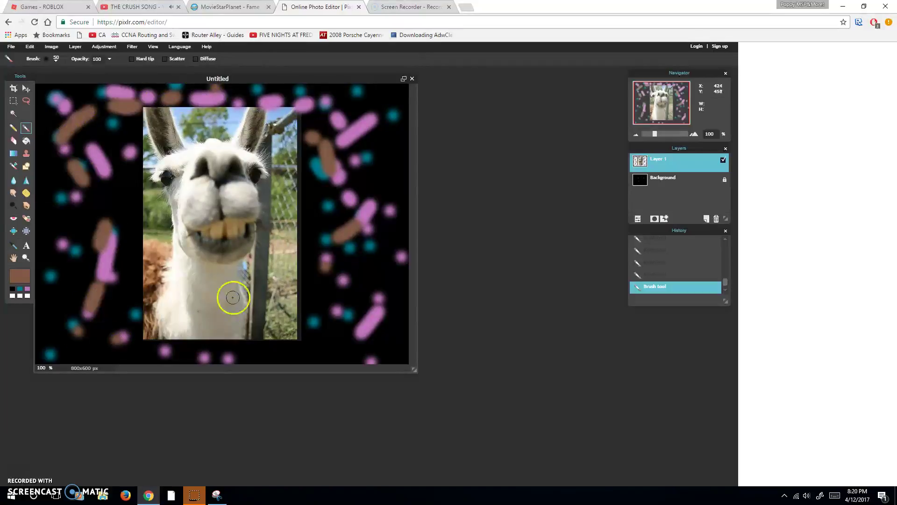
Step: Move the image window toward the middle of the workspace and dab brown dots around the lower edge of the llama photo
drag(237, 76, 290, 107)
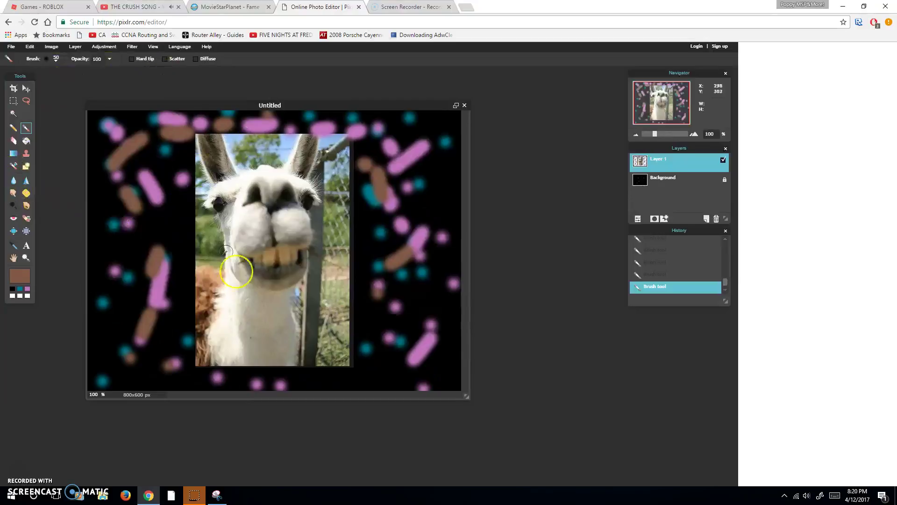
click(348, 372)
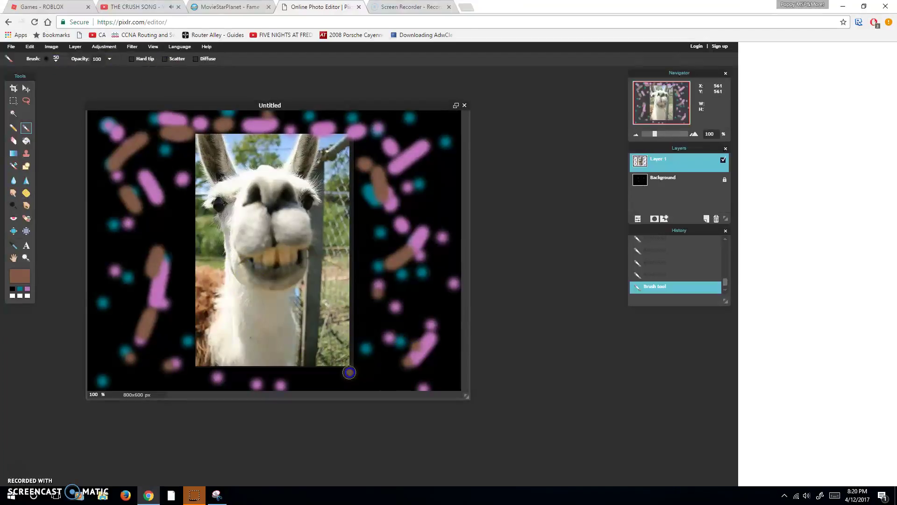
click(244, 371)
click(147, 354)
Step: Change the drawing colour from brown to a medium green in the colour selector
click(26, 257)
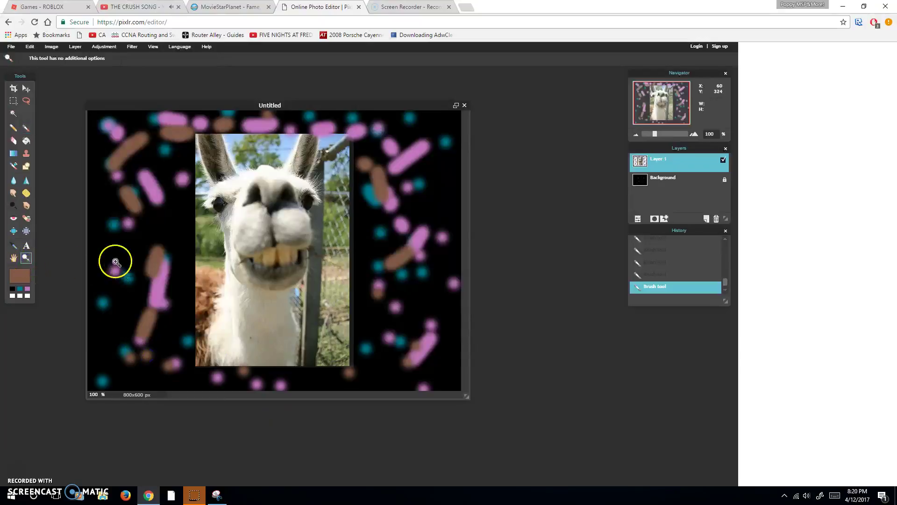
click(21, 277)
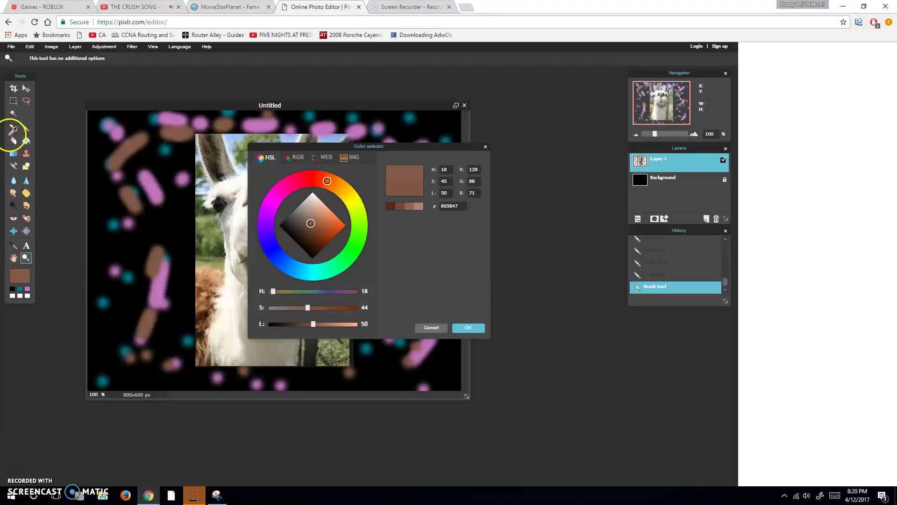
click(20, 129)
click(17, 127)
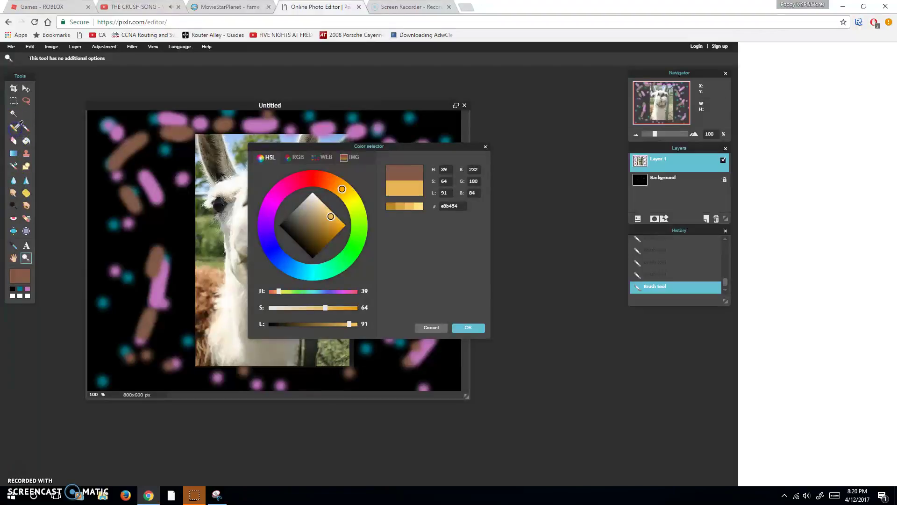
click(16, 125)
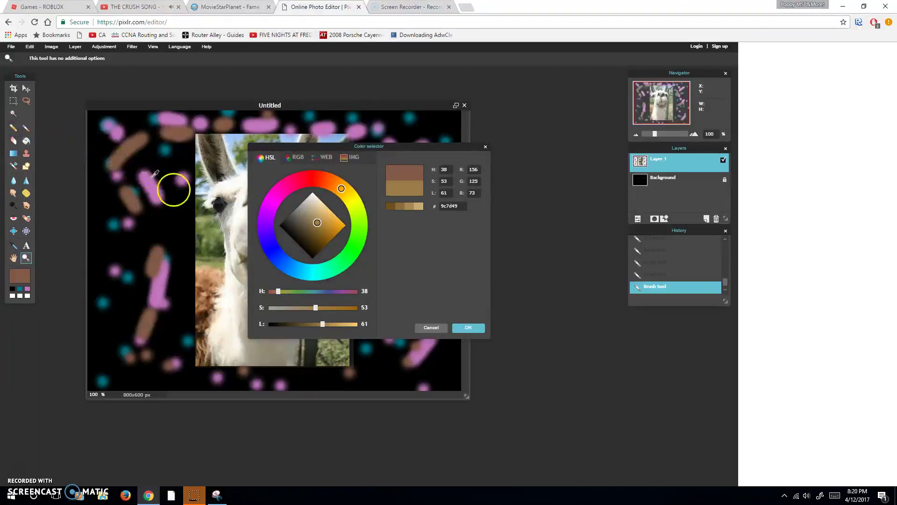
drag(295, 290, 300, 290)
click(465, 328)
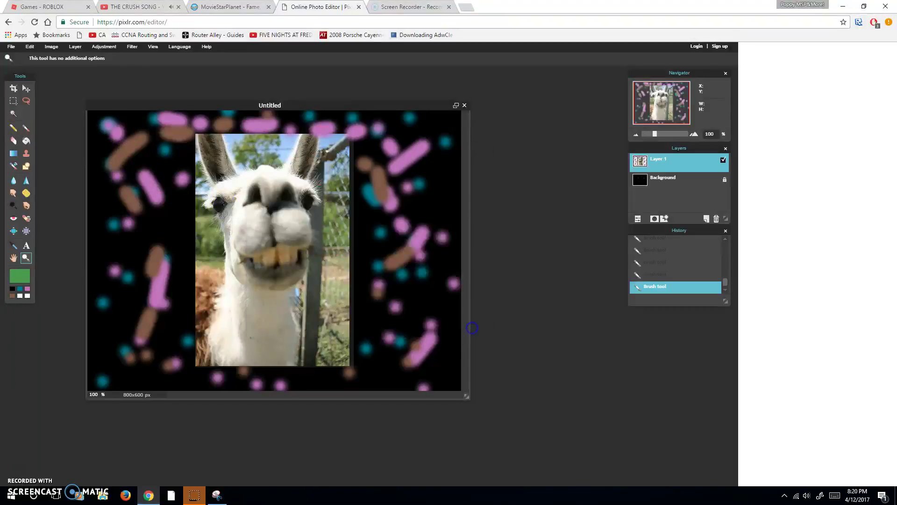
Step: Sketch green Pencil tool patches on both sides of the llama photo and thin green lines up its right side
click(444, 346)
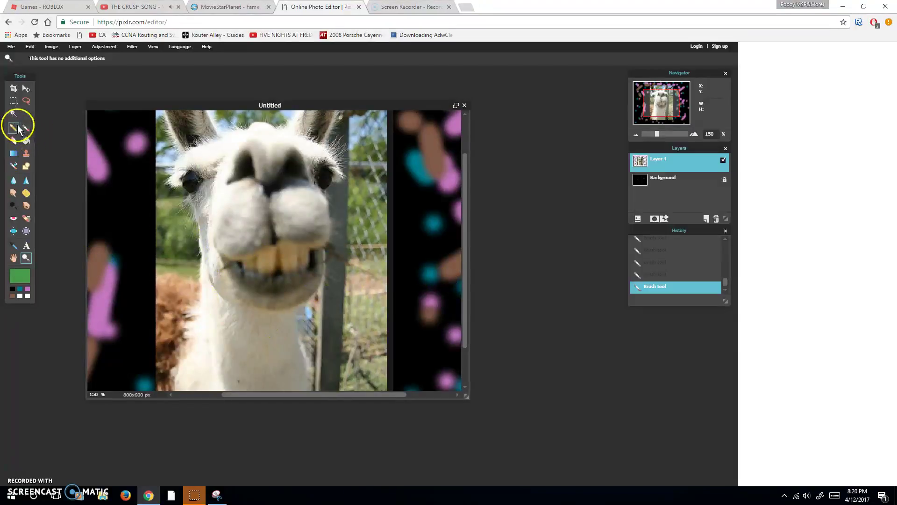
click(13, 128)
drag(141, 240, 124, 241)
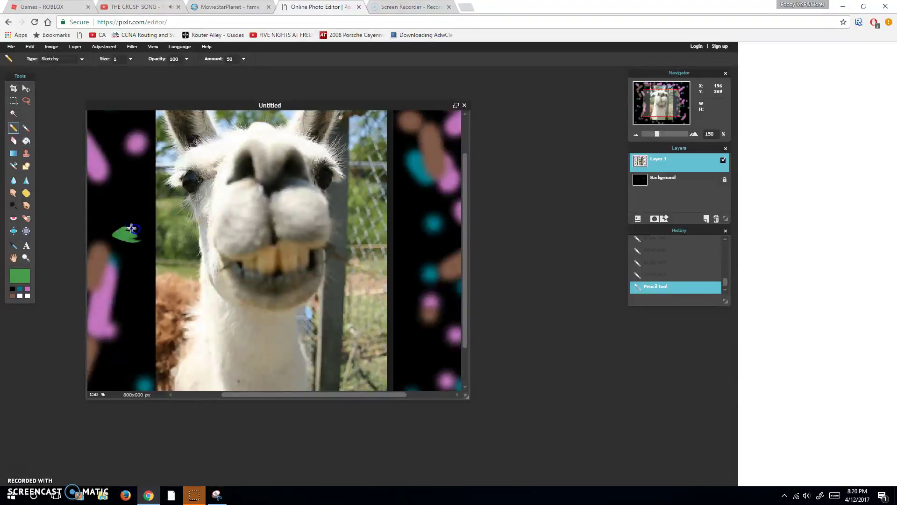
drag(136, 180, 119, 195)
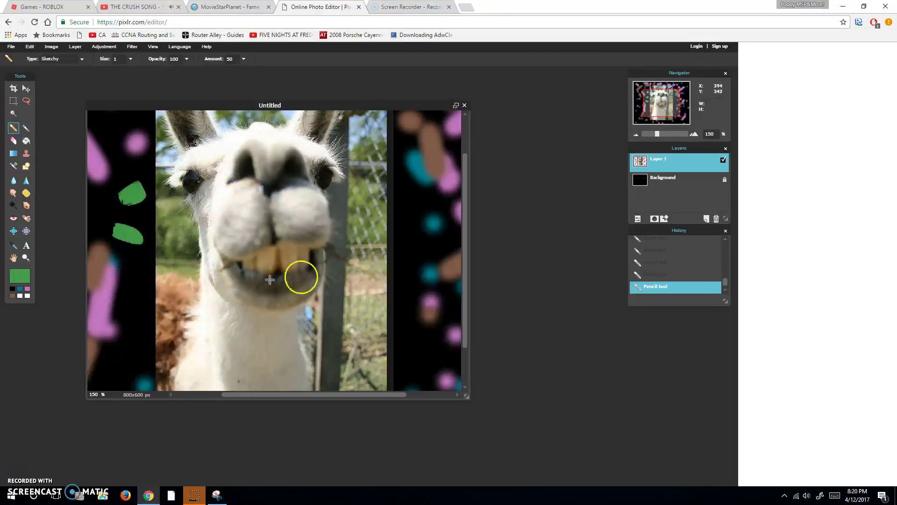
drag(415, 292, 421, 259)
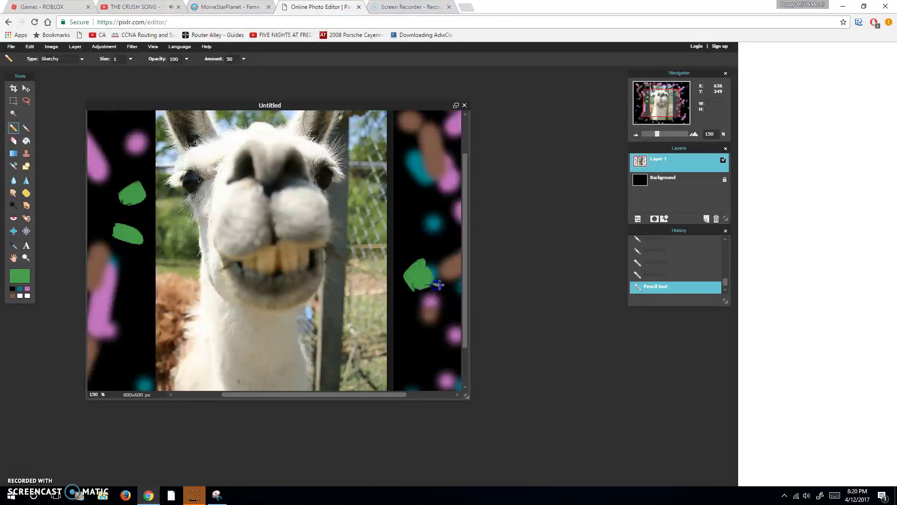
mouse_move(436, 243)
mouse_down()
mouse_move(457, 180)
mouse_move(430, 168)
mouse_move(411, 144)
mouse_up()
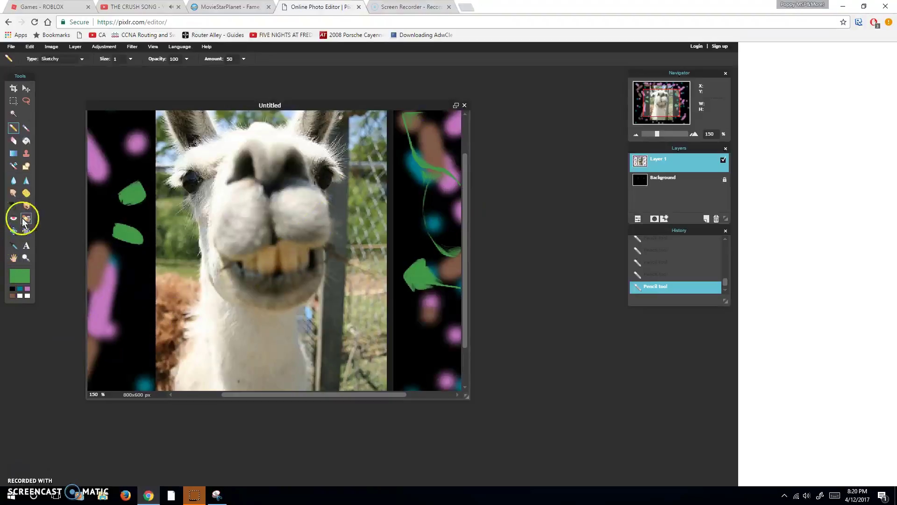
Step: Sample the pink brush stroke to the left of the llama photo as the drawing colour
click(13, 245)
click(101, 279)
click(133, 279)
click(108, 300)
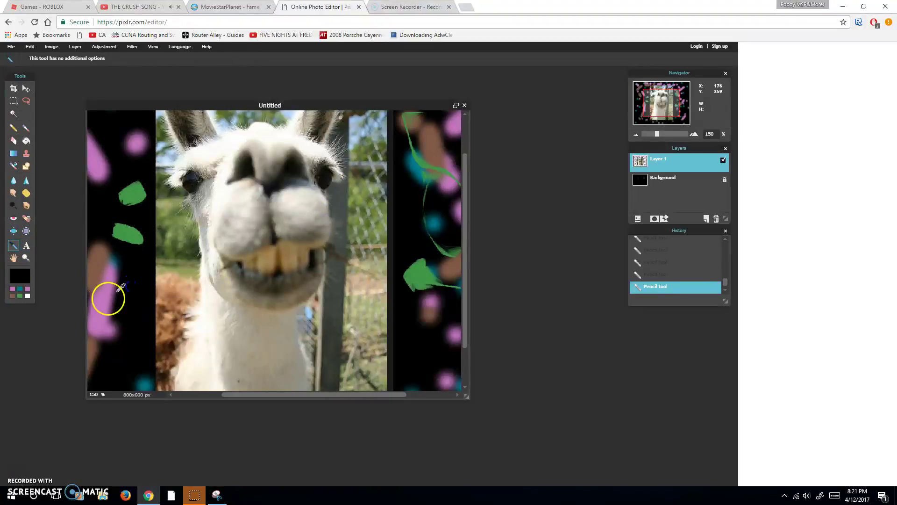
Step: Apply the Red Eye Reduction tool at tolerance 50 to the black area left of the llama photo
click(13, 218)
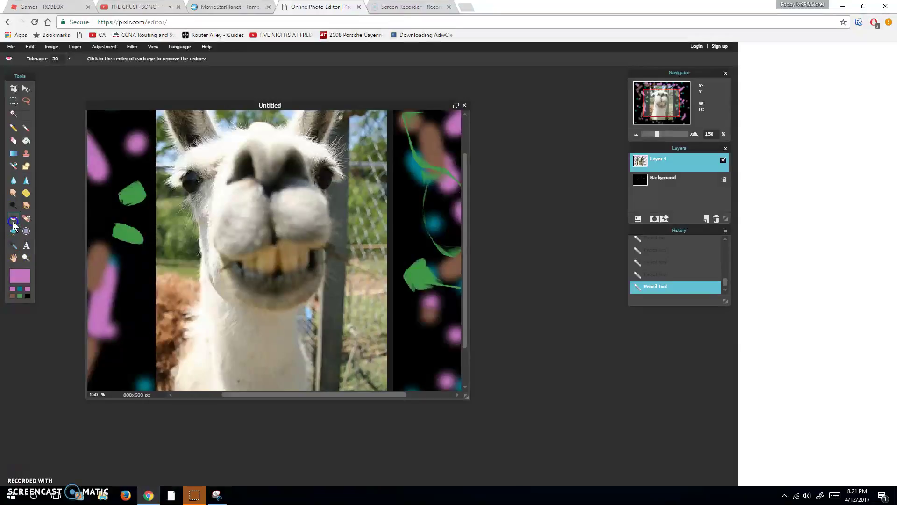
click(129, 281)
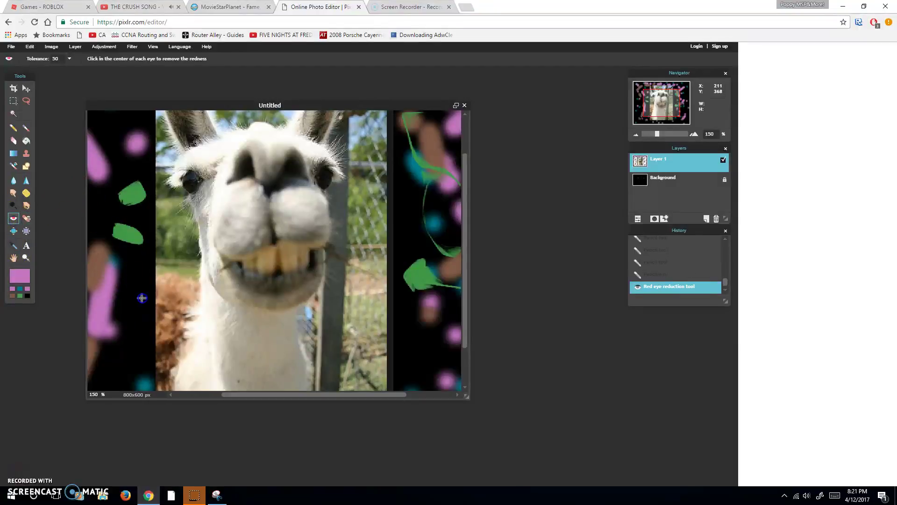
click(49, 279)
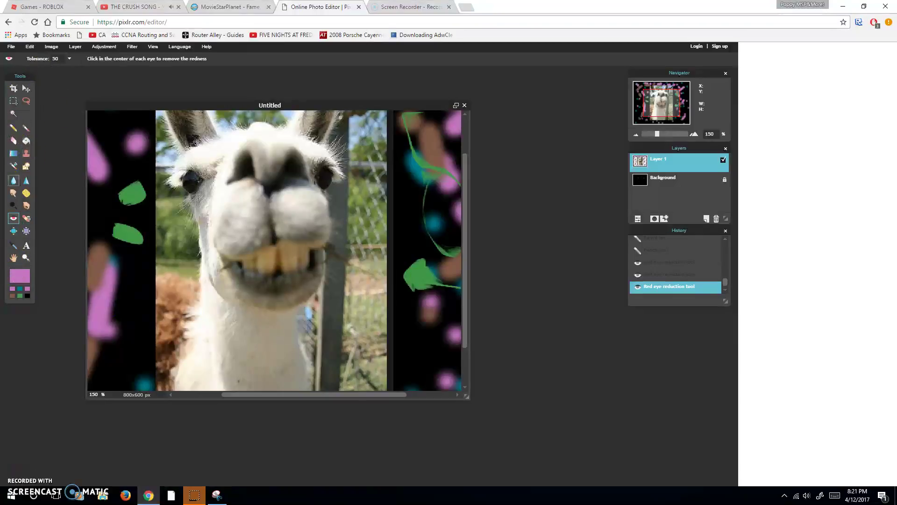
Step: Apply the Dodge tool to the pink and brown strokes, the brown fur and the llama's neck and muzzle
click(13, 205)
mouse_move(105, 236)
mouse_down()
mouse_move(107, 263)
mouse_move(91, 290)
mouse_move(105, 327)
mouse_move(106, 292)
mouse_up()
click(164, 320)
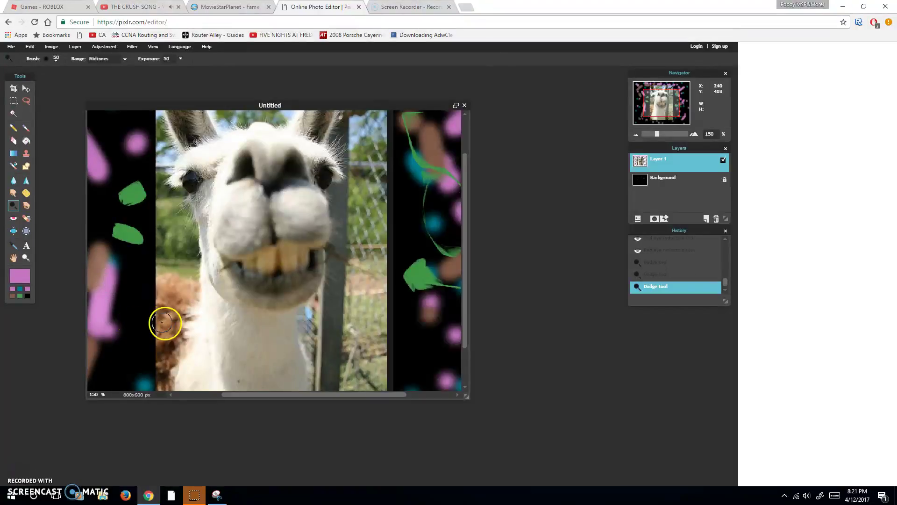
mouse_move(266, 354)
mouse_down()
mouse_move(258, 346)
mouse_move(268, 327)
mouse_move(226, 327)
mouse_move(247, 278)
mouse_move(277, 258)
mouse_move(267, 256)
mouse_up()
click(271, 212)
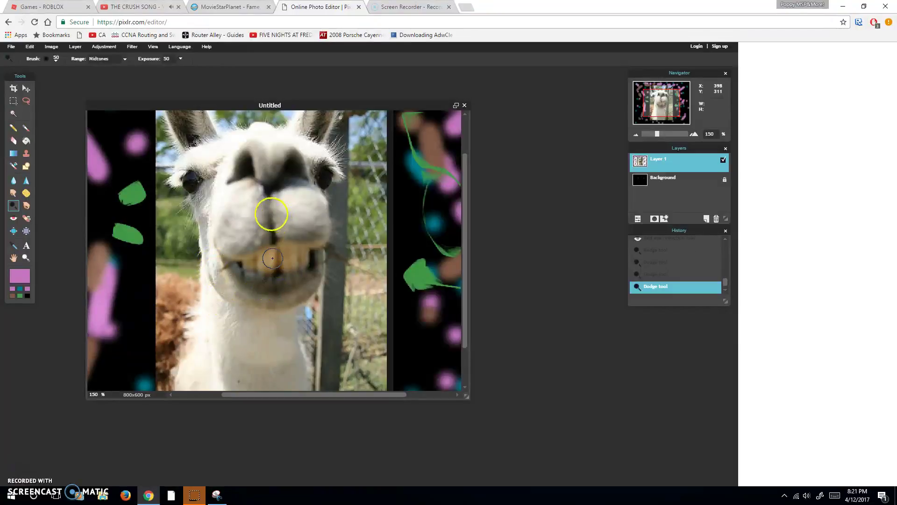
click(178, 271)
Step: Lighten the llama's teeth with the Dodge tool, using midtones range and exposure 50
click(272, 274)
click(286, 254)
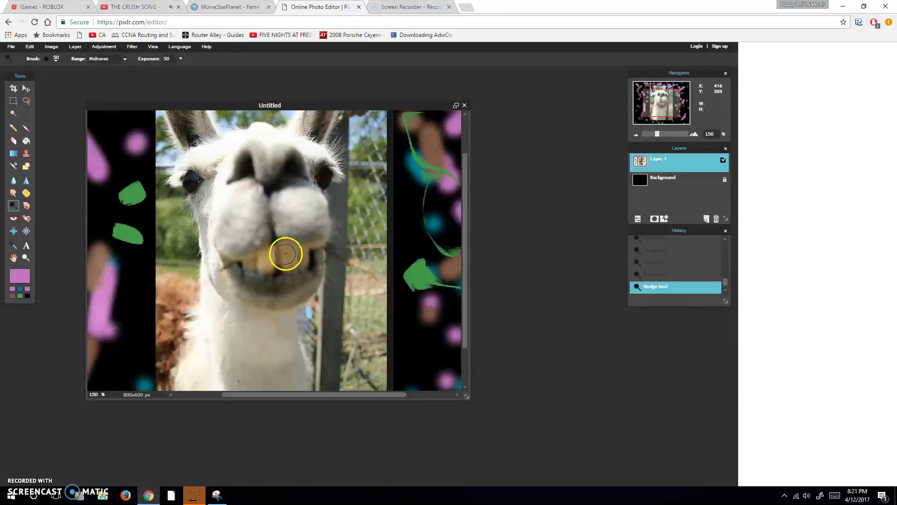
click(286, 258)
click(300, 257)
click(271, 255)
drag(271, 256, 265, 255)
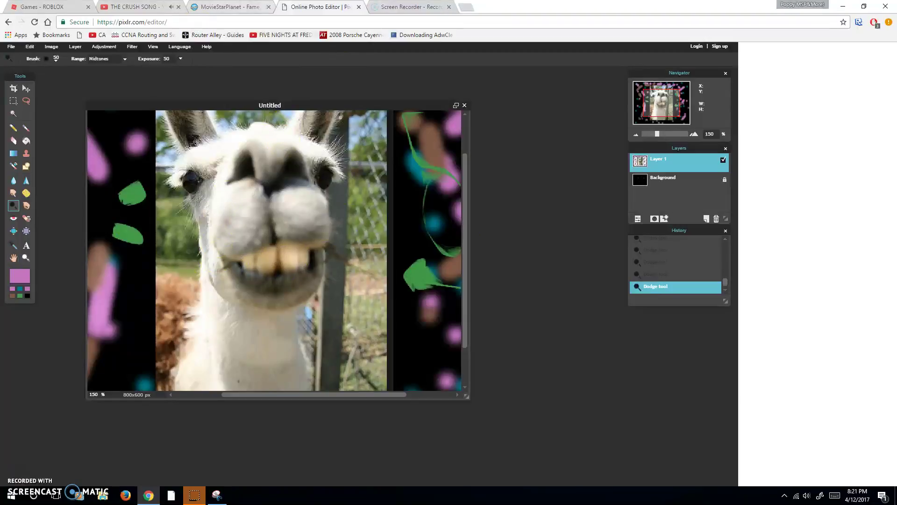
Step: Open a new browser tab and write "I made the Teeth white!" in the address bar without submitting it
key(ctrl+t)
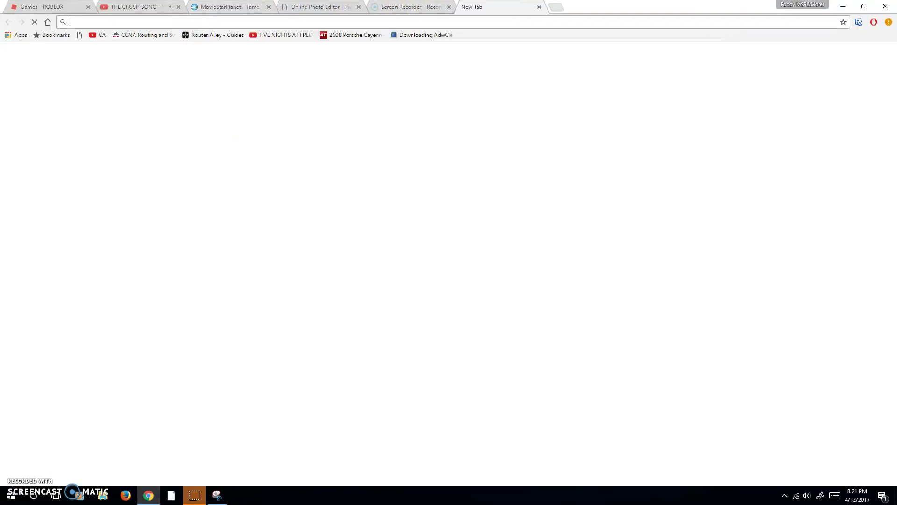
text(I ma)
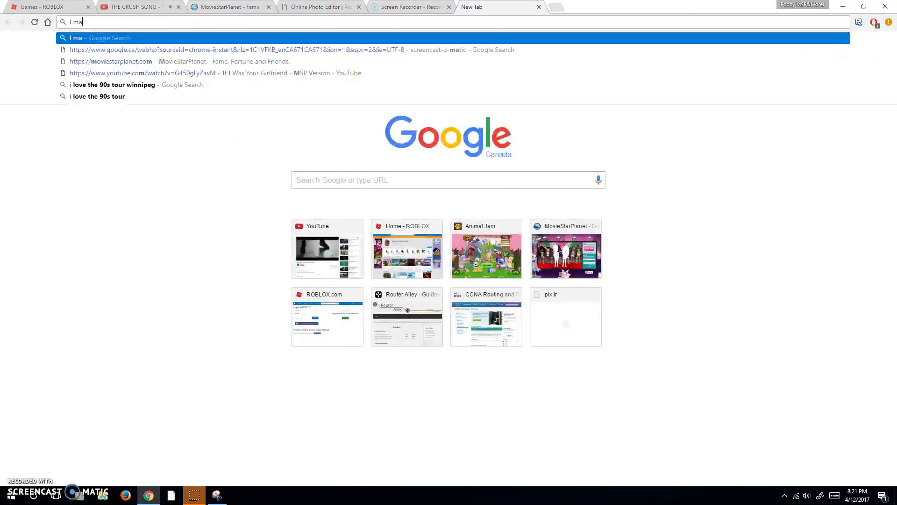
text(de the)
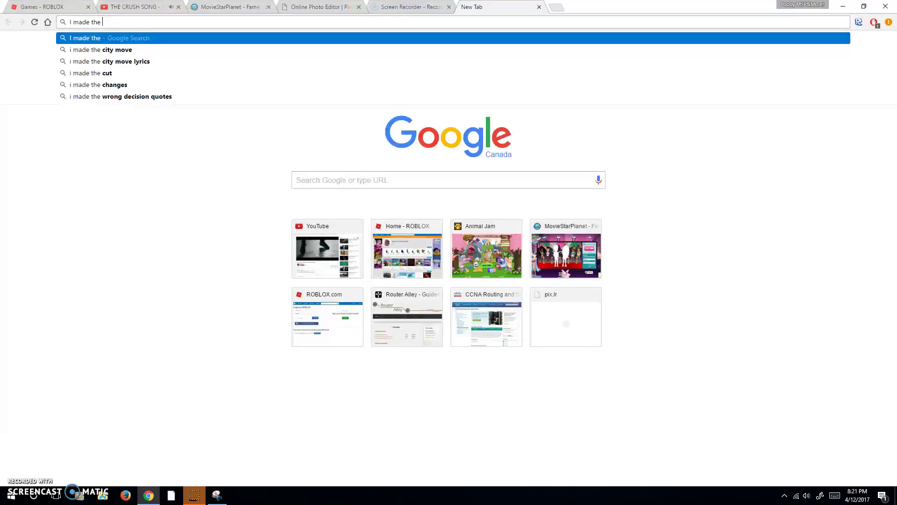
text(Teeth white!)
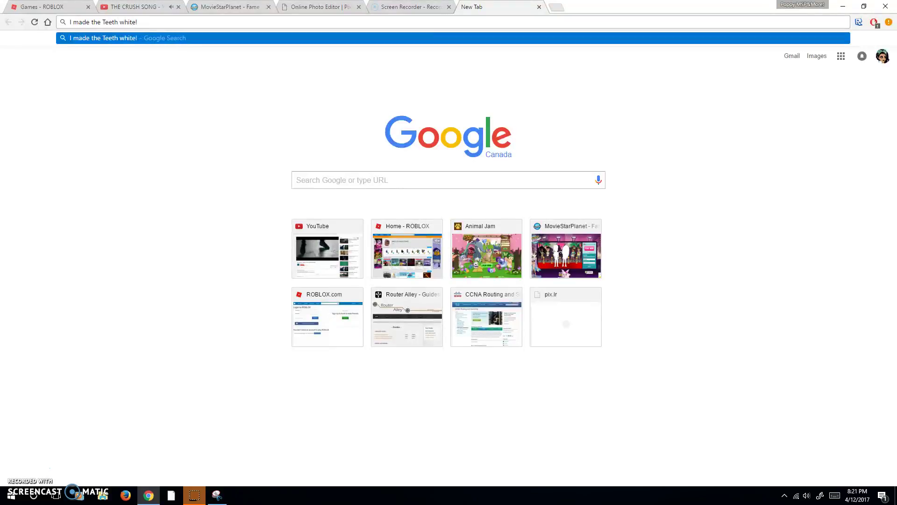
Step: Replace the address bar text with "This is my new intro ♥" without submitting it
key(BackSpace)
key(BackSpace)
key(BackSpace)
key(BackSpace)
key(BackSpace)
key(BackSpace)
key(BackSpace)
key(BackSpace)
key(BackSpace)
key(BackSpace)
key(BackSpace)
key(BackSpace)
key(BackSpace)
key(BackSpace)
key(BackSpace)
key(BackSpace)
key(BackSpace)
key(BackSpace)
key(BackSpace)
key(BackSpace)
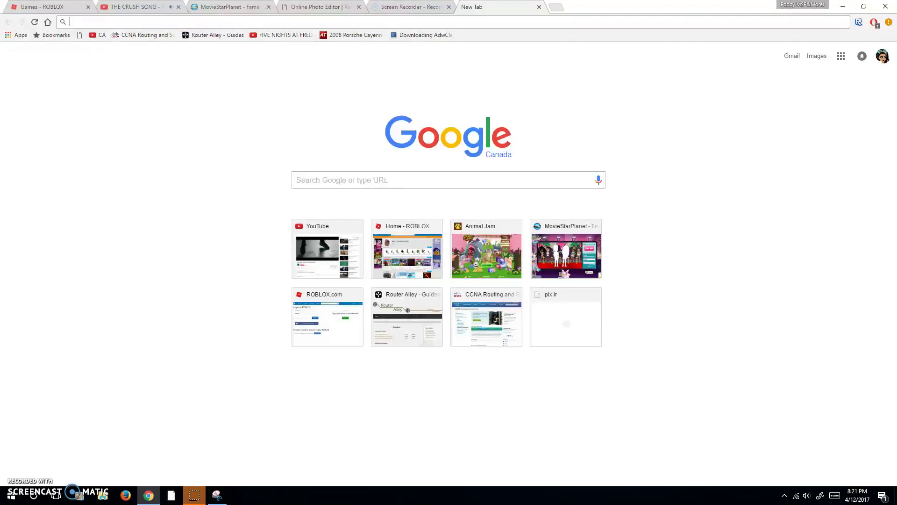
text(Thix)
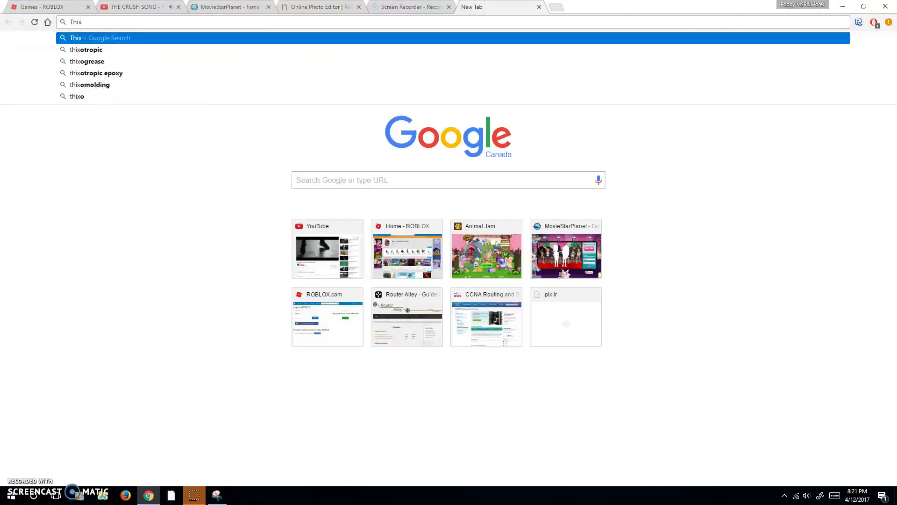
key(BackSpace)
text(s)
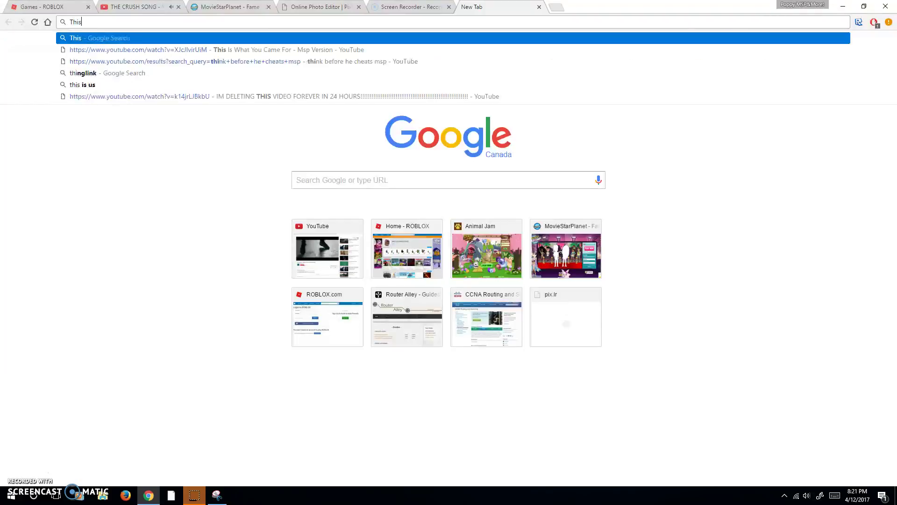
text( is my )
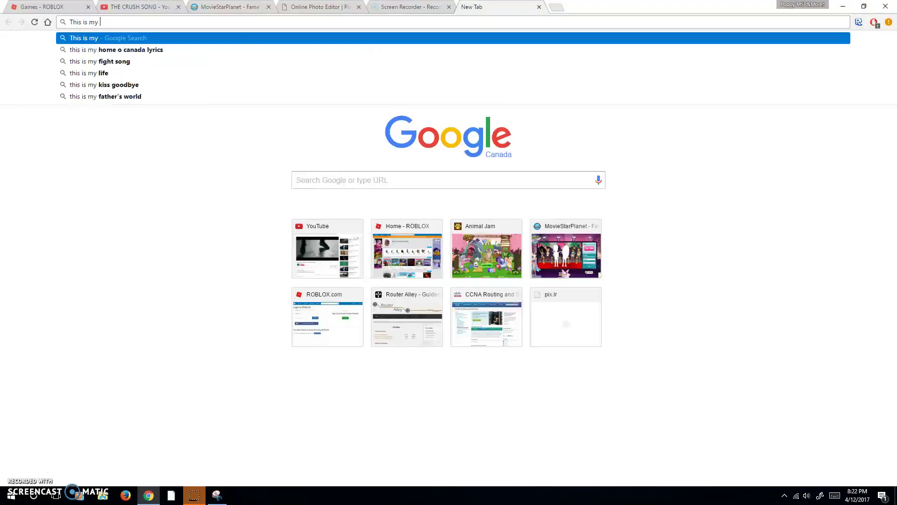
text(new intro ♥)
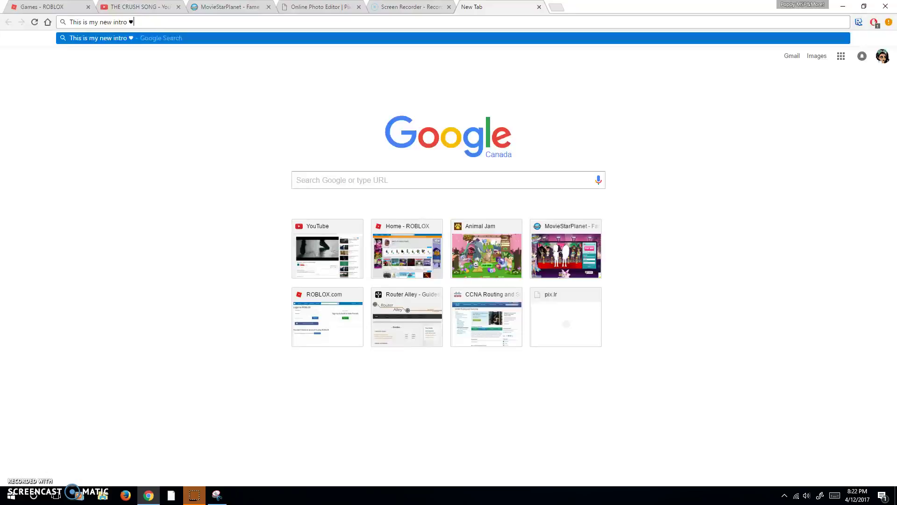
Step: Replace the address bar text with "Vroom vroom im in me moms car!" and search the suggestion "vroom vroom i'm in me mums car remix"
key(BackSpace)
key(BackSpace)
key(BackSpace)
key(BackSpace)
key(BackSpace)
key(BackSpace)
key(BackSpace)
key(BackSpace)
key(BackSpace)
key(BackSpace)
key(BackSpace)
key(BackSpace)
key(BackSpace)
key(BackSpace)
key(BackSpace)
key(BackSpace)
key(BackSpace)
key(BackSpace)
key(BackSpace)
key(BackSpace)
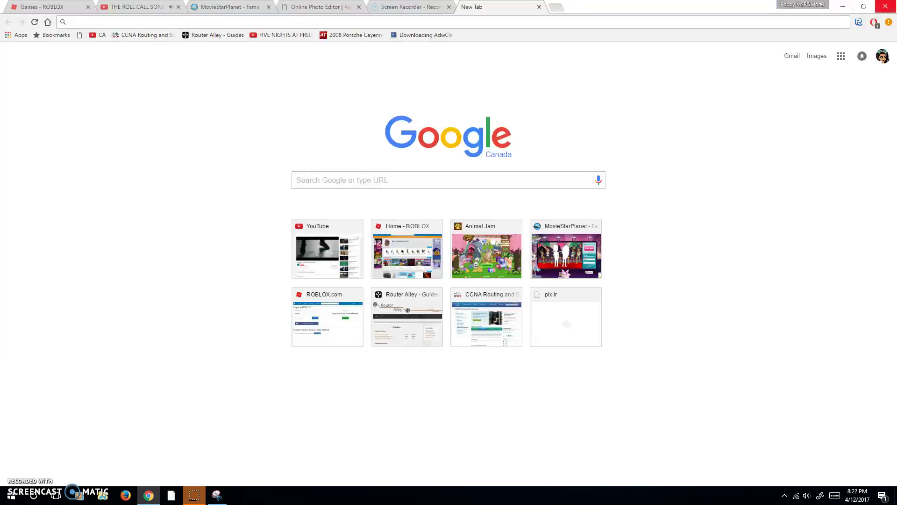
text(Vroom vroom im in me moms car!)
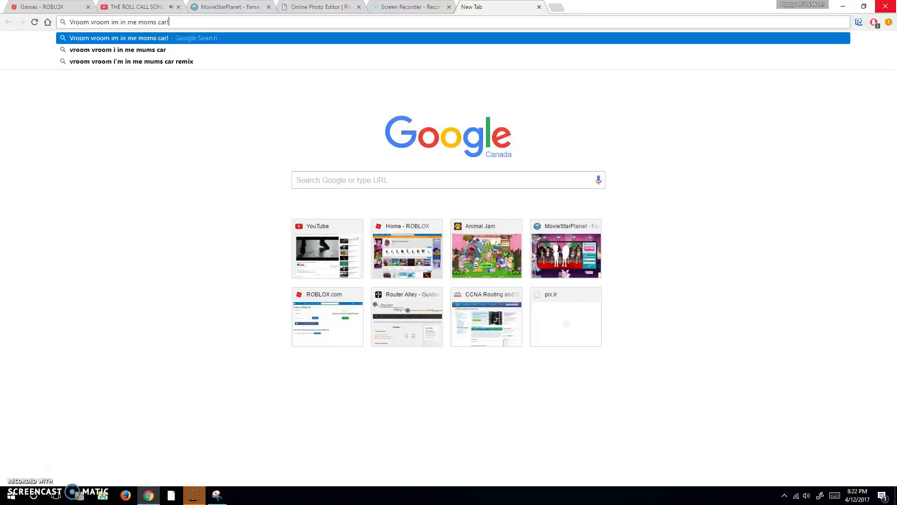
click(230, 61)
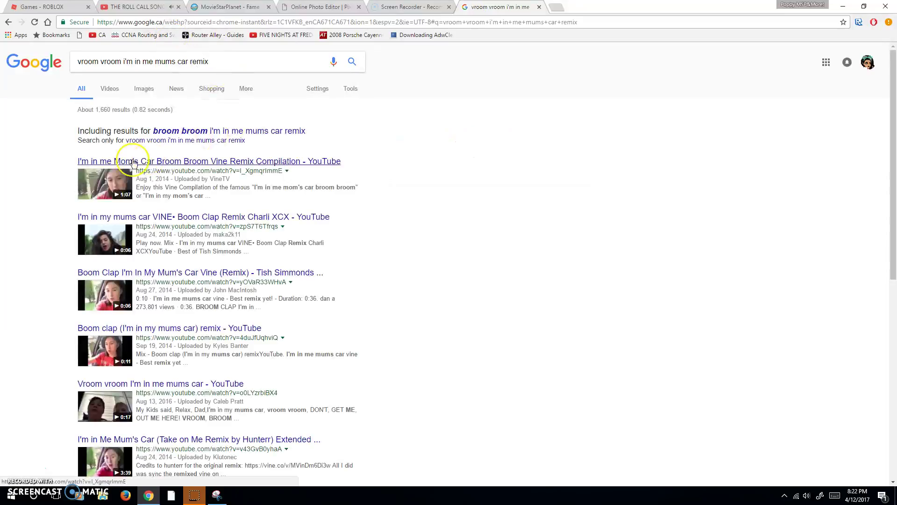
Step: Open the search result "I'm in me Mom's Car Broom Broom Vine Remix Compilation" and watch it in its tab
click(76, 161)
click(110, 163)
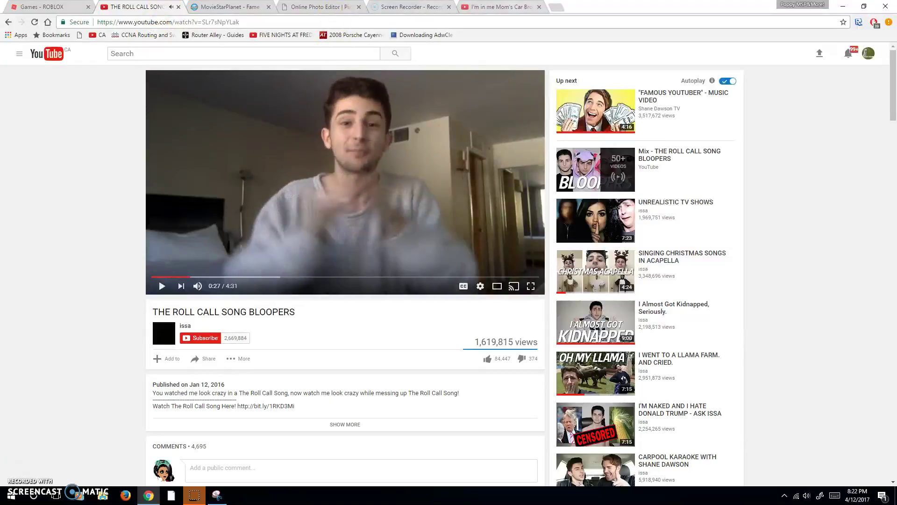
click(498, 7)
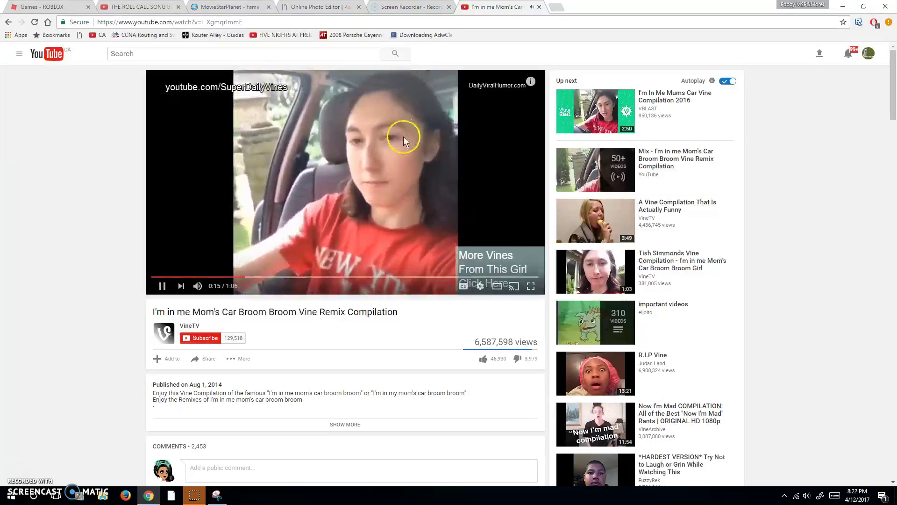
Step: Glance at the comments below the Vine compilation, return to the video and switch to the "THE ROLL CALL SONG BLOOPERS" tab
scroll(342, 399, down, 3)
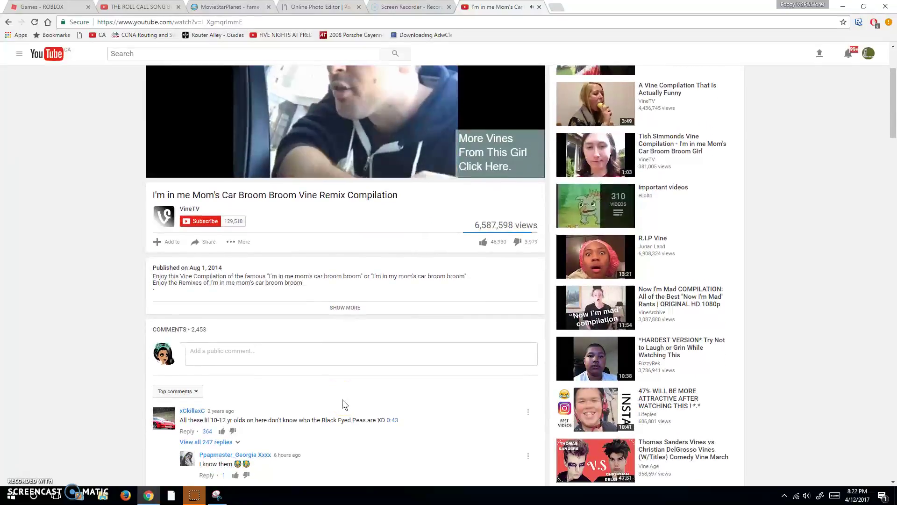
scroll(336, 400, up, 2)
scroll(337, 403, up, 1)
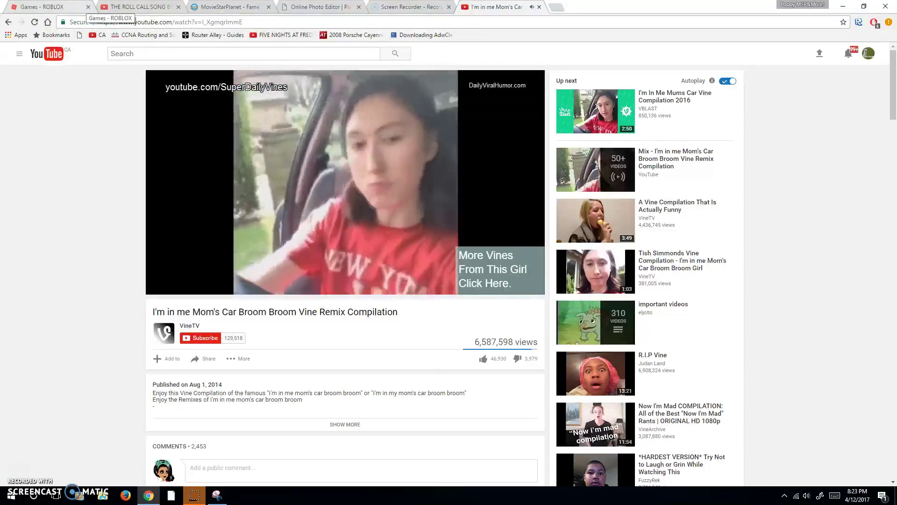
key(ctrl+2)
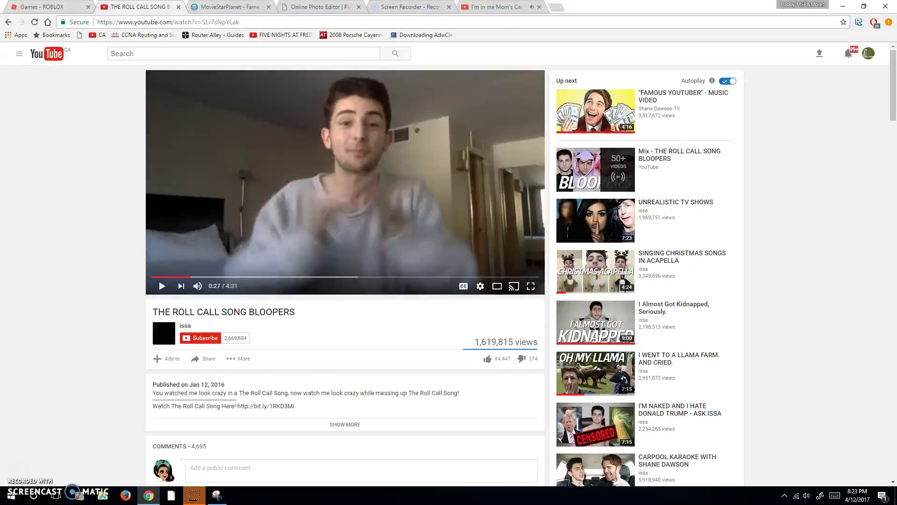
key(ctrl+3)
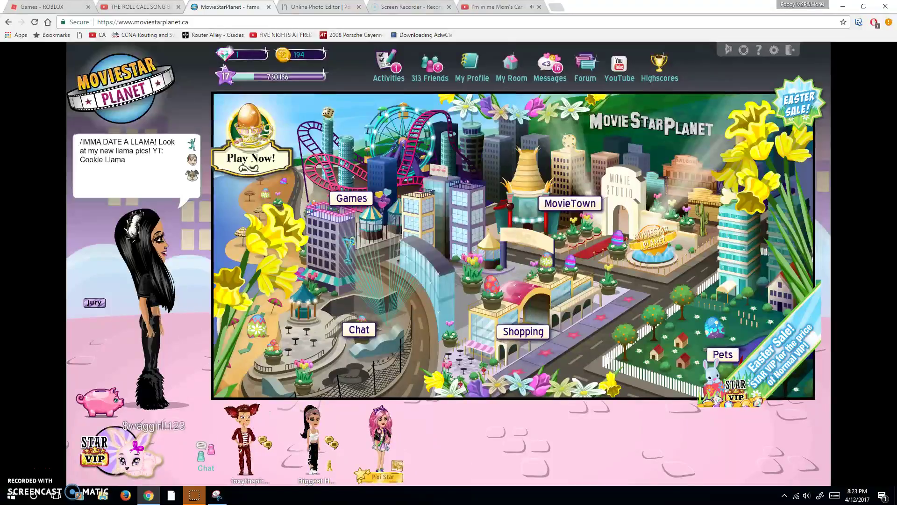
click(14, 7)
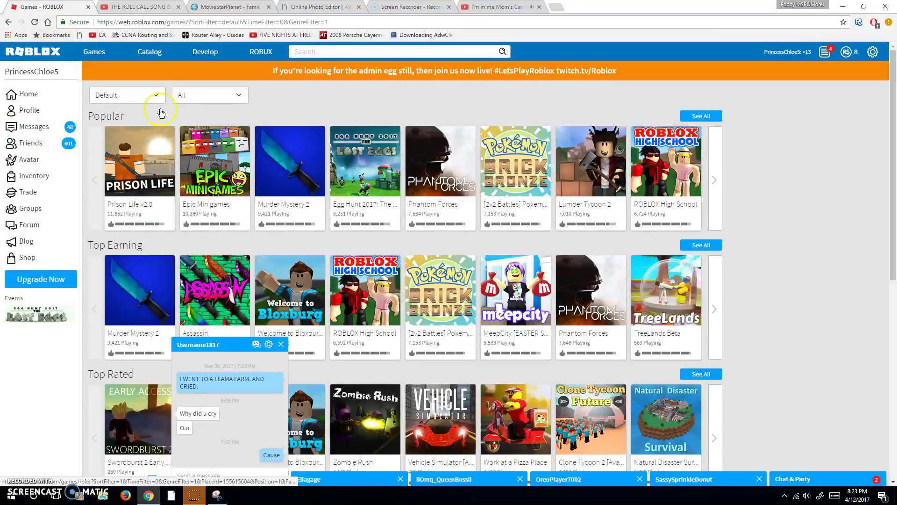
key(ctrl+3)
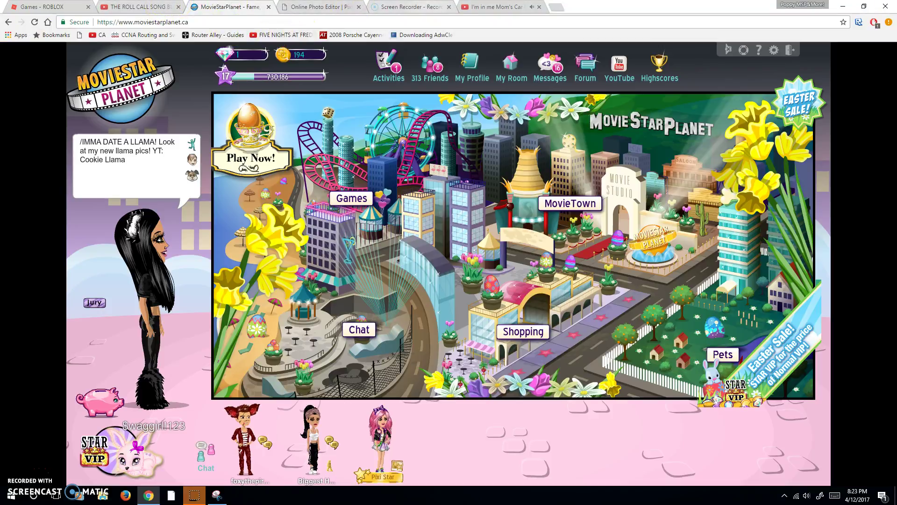
key(ctrl+6)
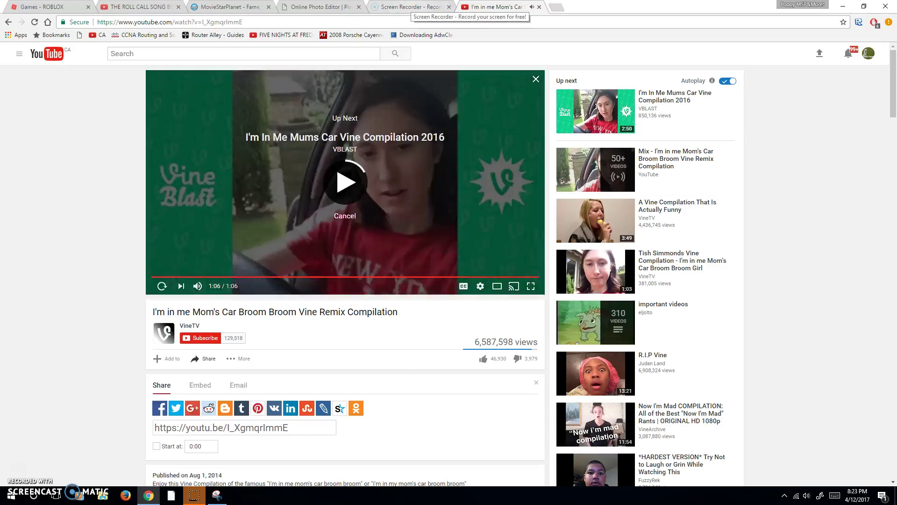
Step: Return to the Pixlr llama picture and capture its visible canvas area as a new snip in Snipping Tool
click(330, 7)
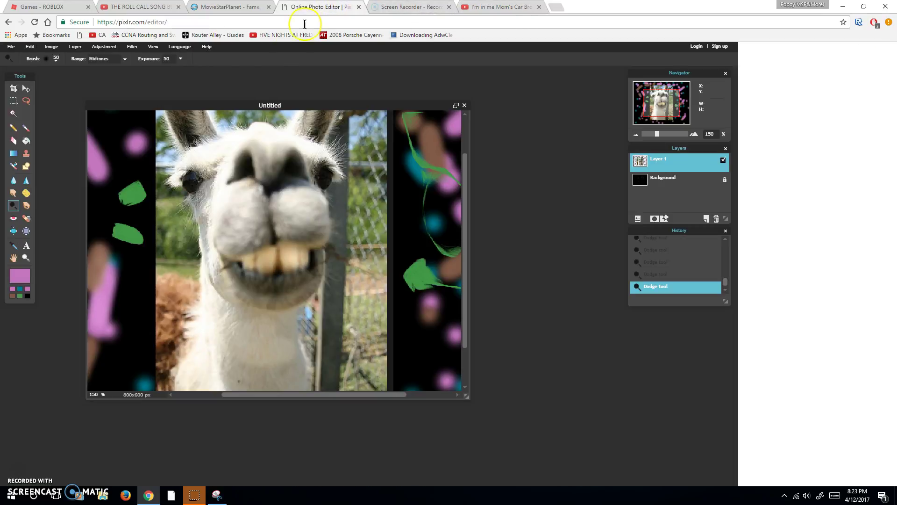
click(216, 494)
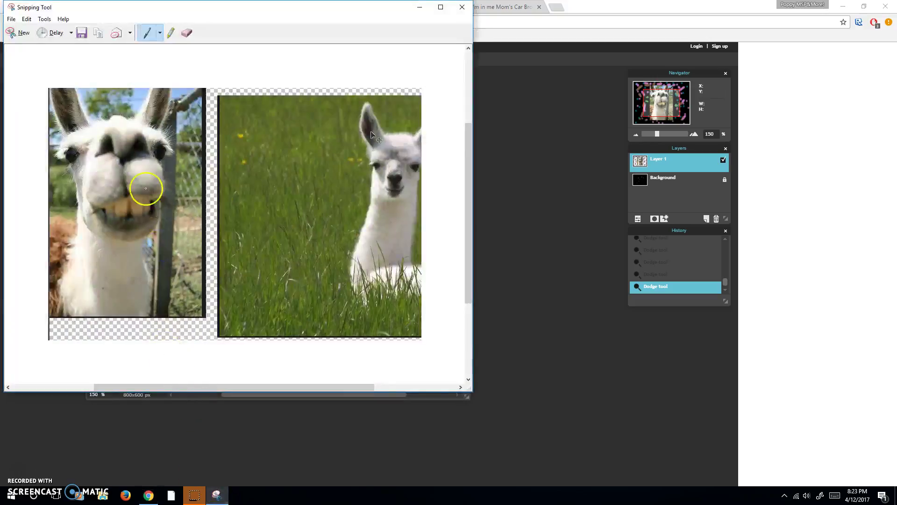
click(17, 37)
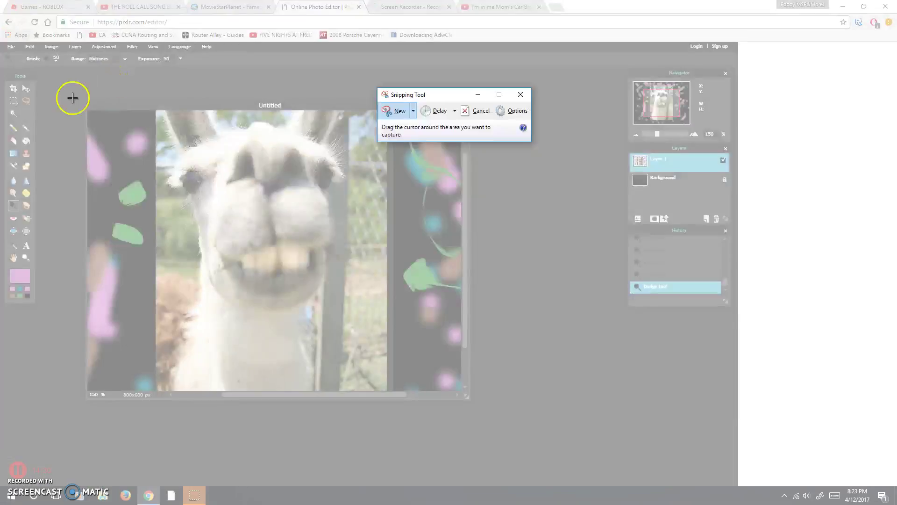
drag(85, 114, 459, 387)
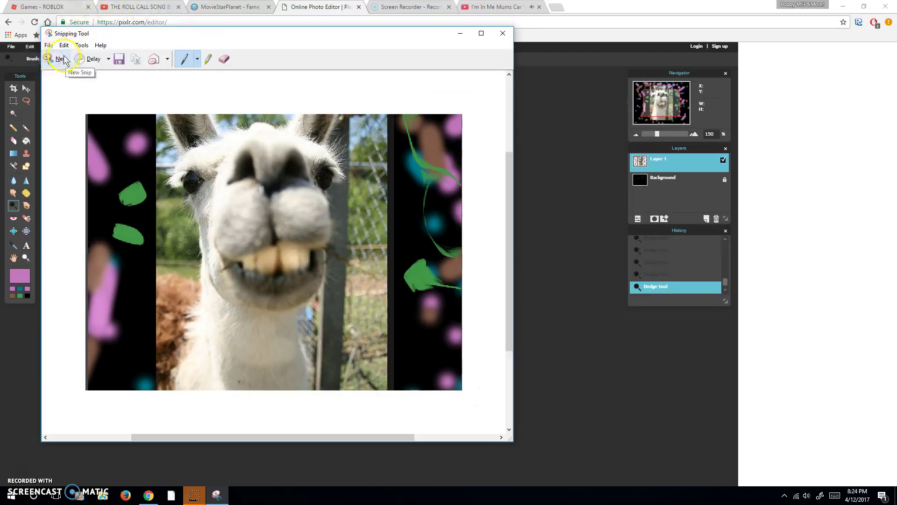
Step: Save the llama snip in the Pictures folder as Intro.PNG and close Snipping Tool
click(49, 46)
mouse_move(61, 47)
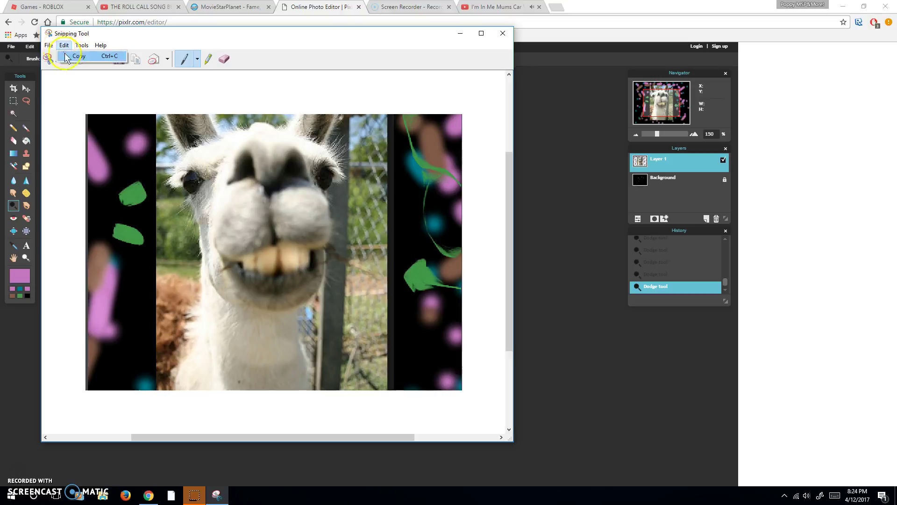
click(65, 69)
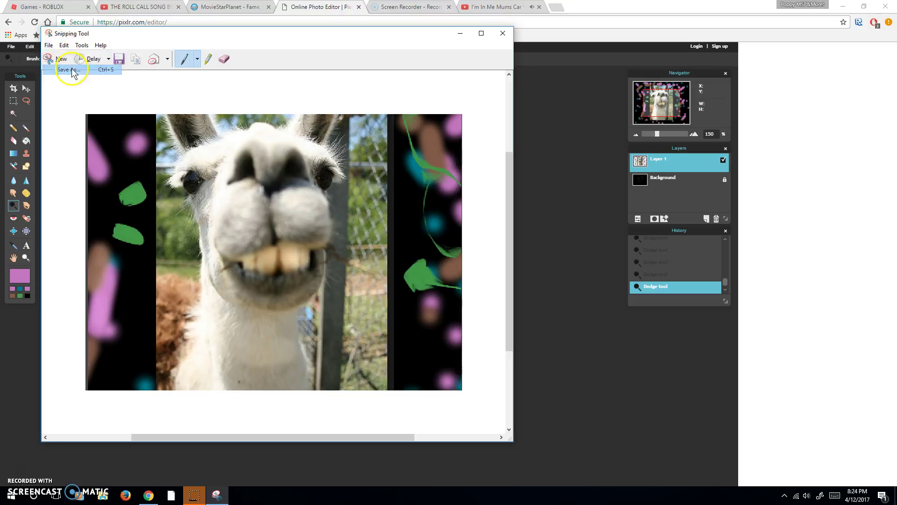
scroll(111, 107, up, 2)
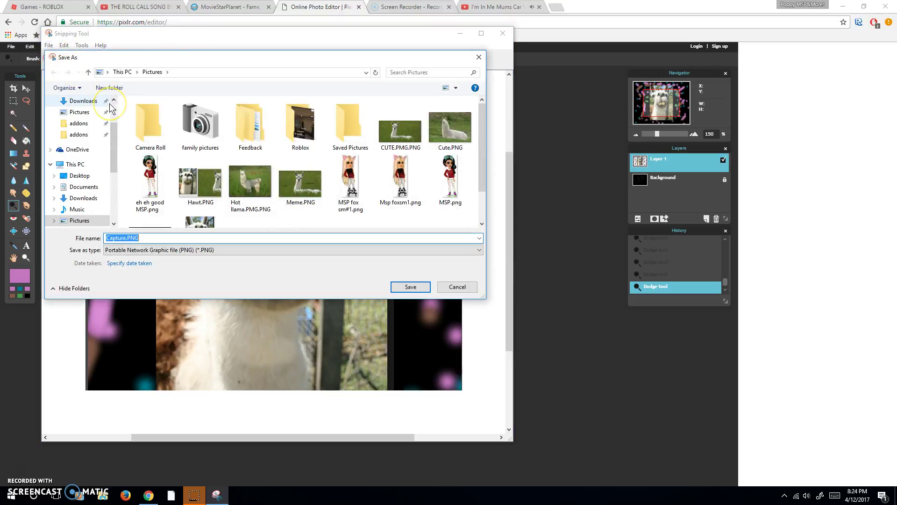
text(I)
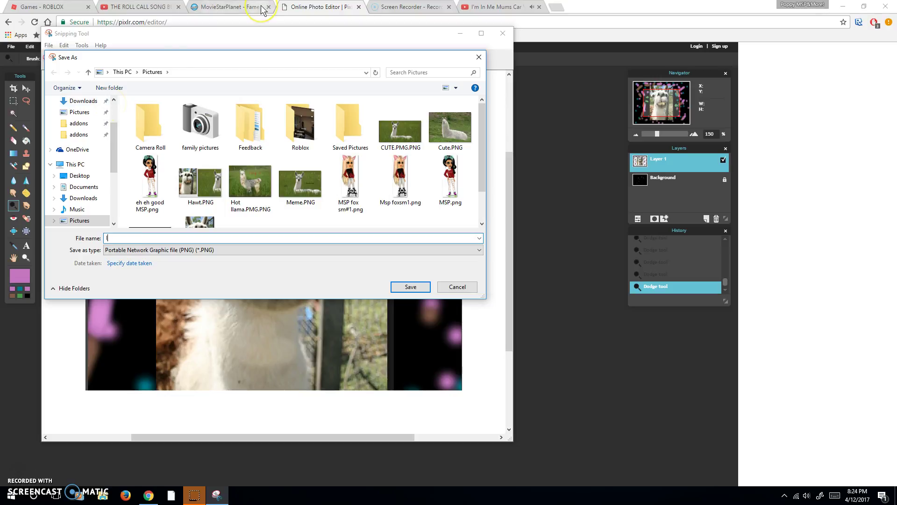
text(ntro.PNG)
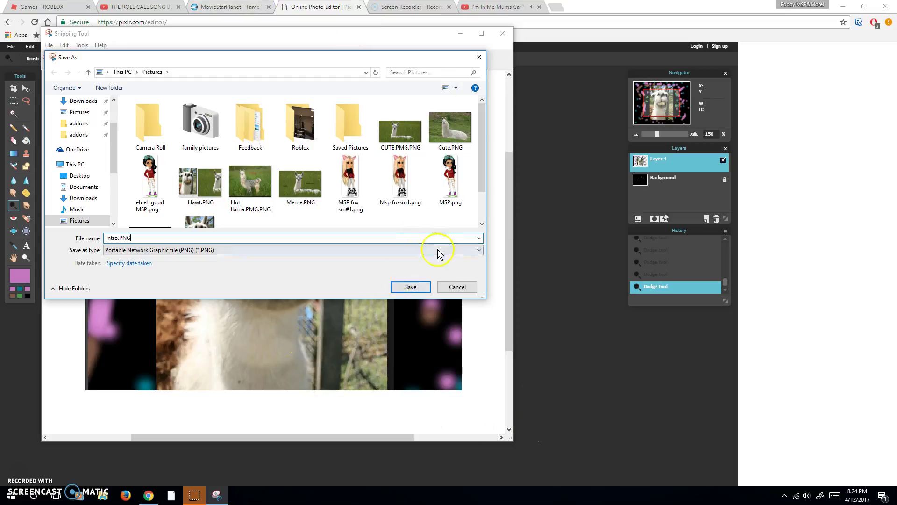
click(411, 289)
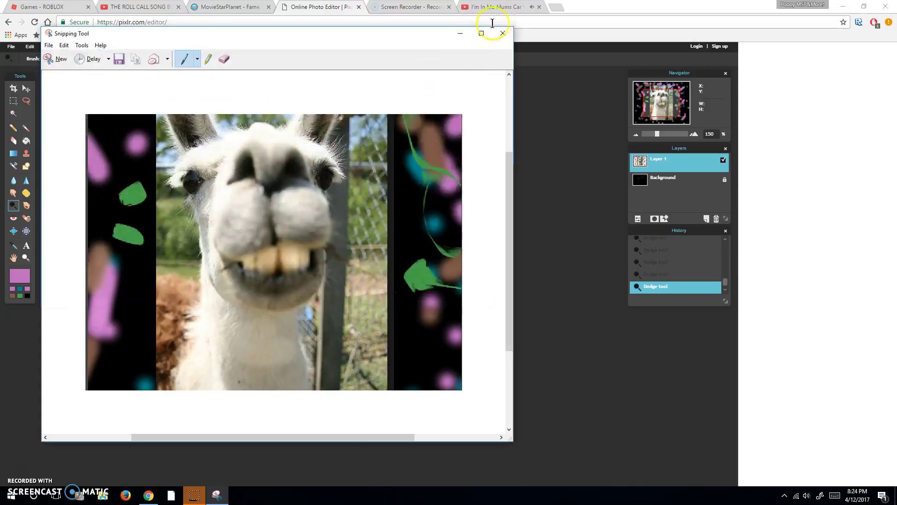
click(503, 33)
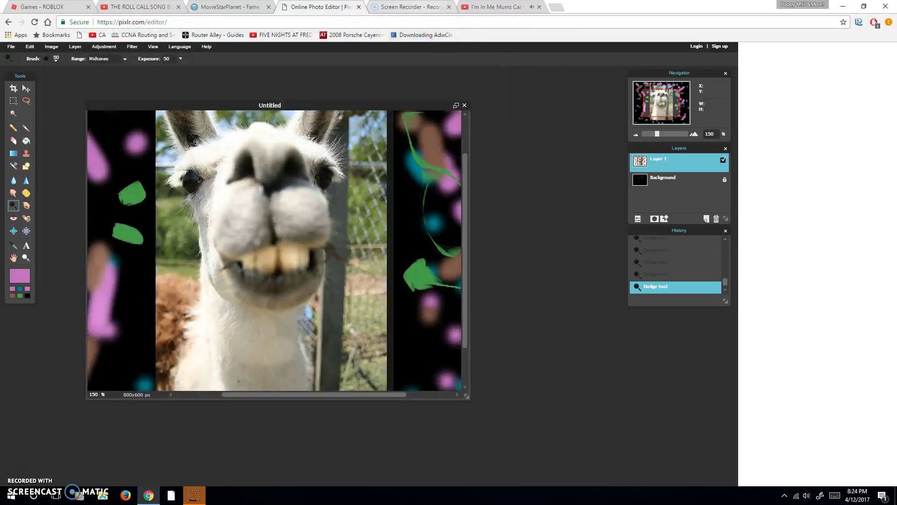